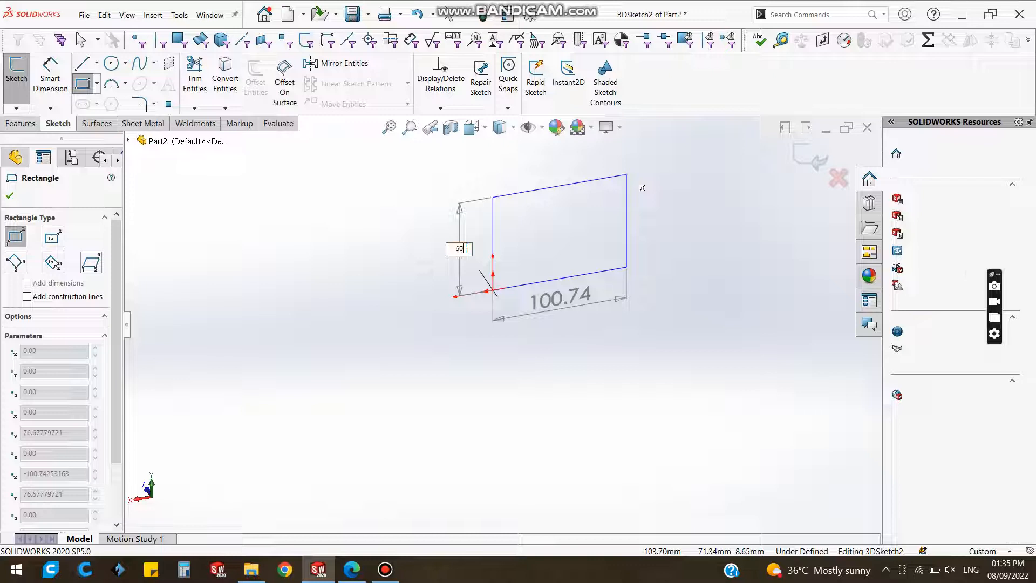
# Size the first rectangle of the 3D sketch to 600 mm high and 1000 mm wide.
pyautogui.press('Tab')
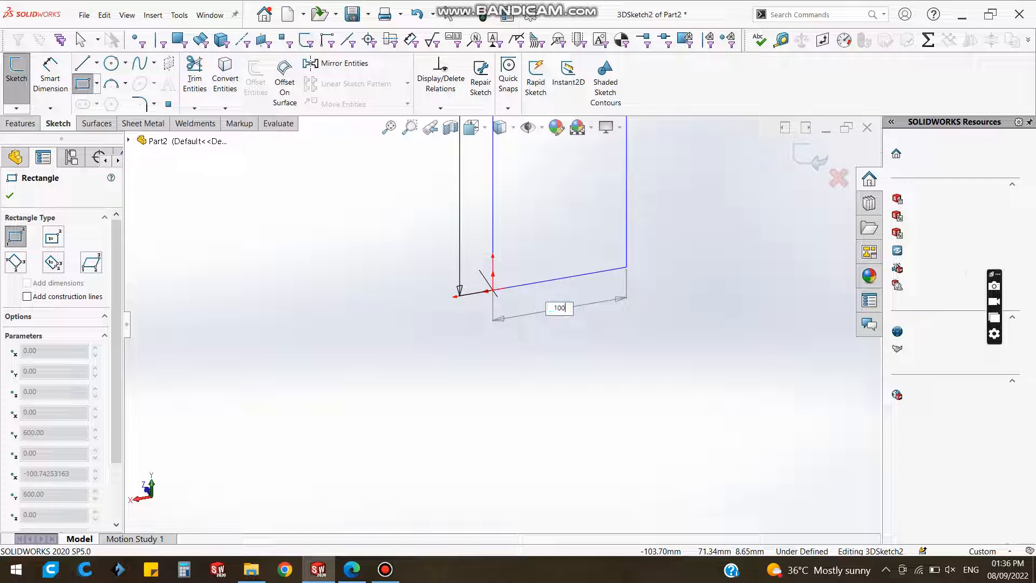
pyautogui.press('Return')
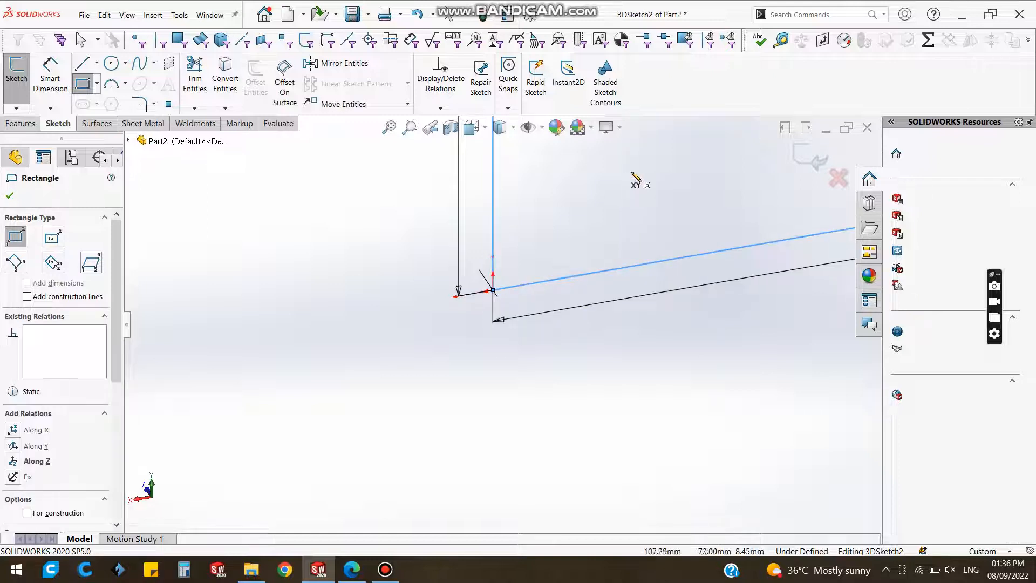
# Draw a 600 × 600 mm rectangle on the YZ plane from the first rectangle's upper corner opposite the origin.
pyautogui.press('f')
pyautogui.moveTo(701, 301)
pyautogui.mouseDown(button='middle')
pyautogui.moveTo(576, 322)
pyautogui.moveTo(597, 286)
pyautogui.moveTo(587, 289)
pyautogui.moveTo(578, 366)
pyautogui.mouseUp(button='middle')
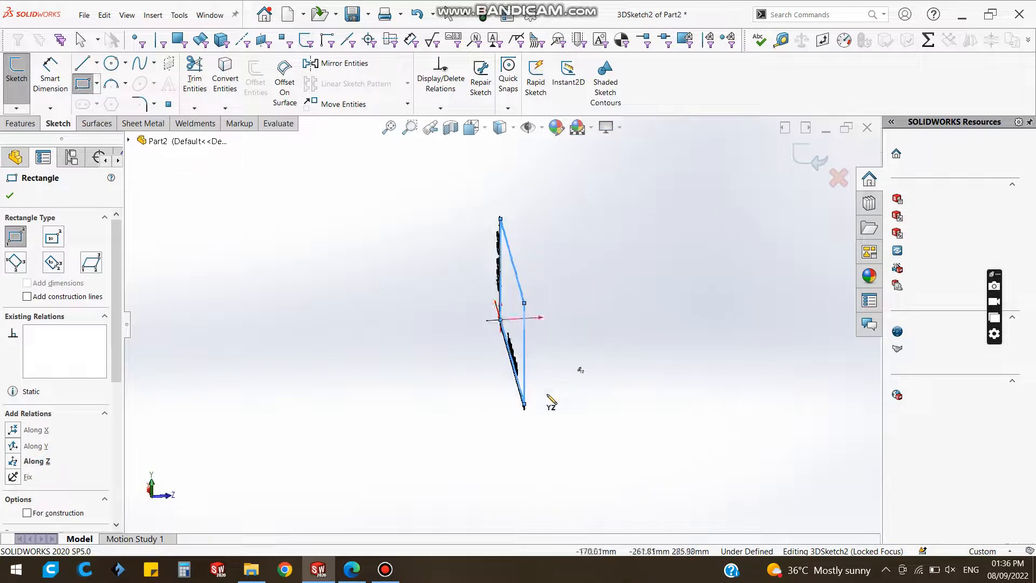
pyautogui.scroll(-3, 548, 398)
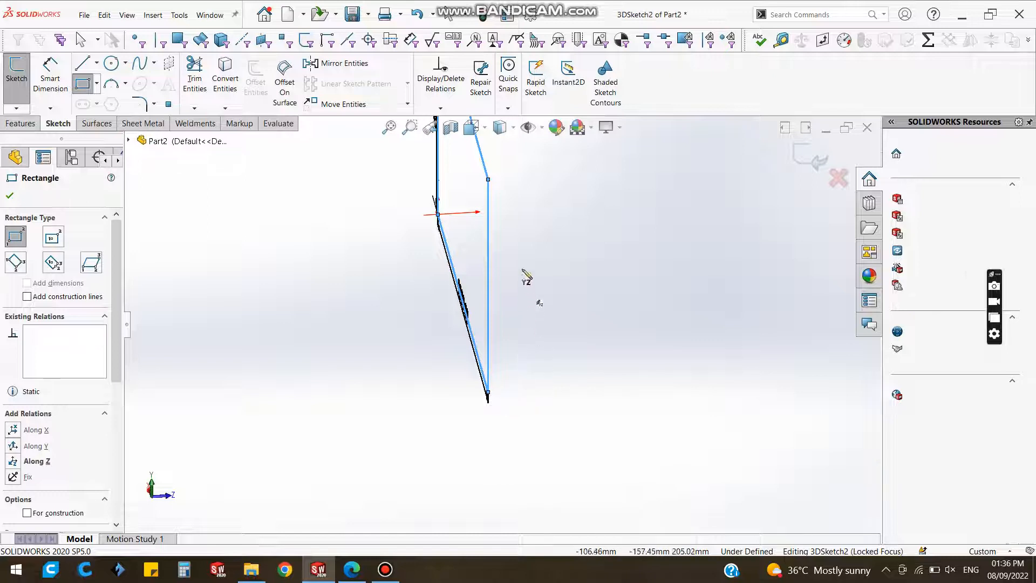
pyautogui.click(488, 180)
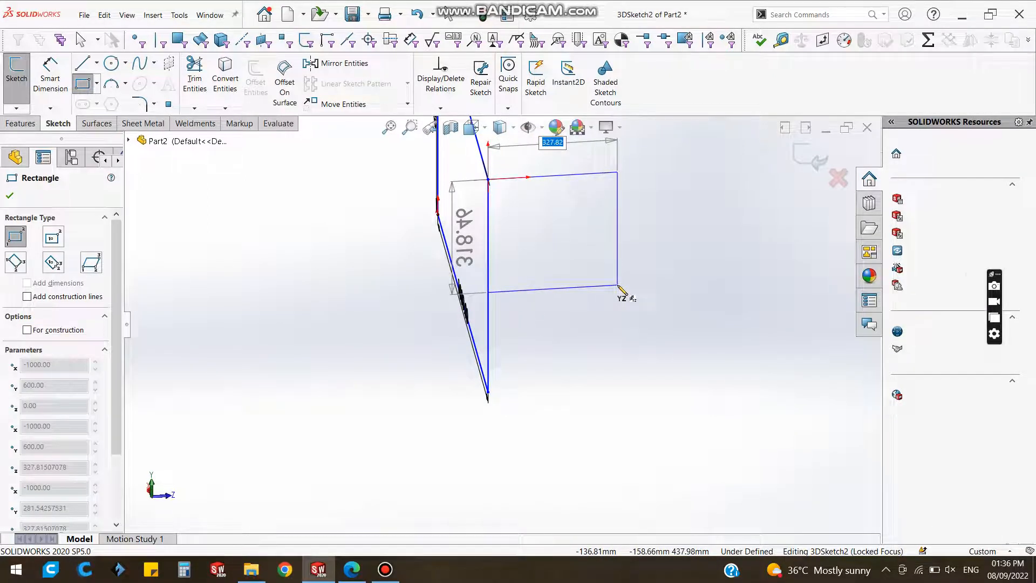
pyautogui.press('z')
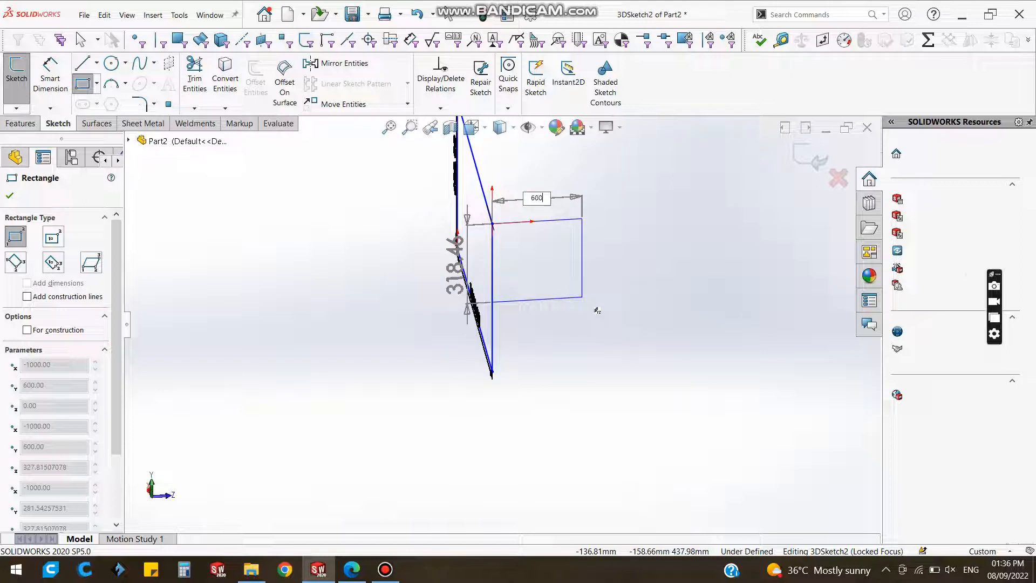
pyautogui.press('Tab')
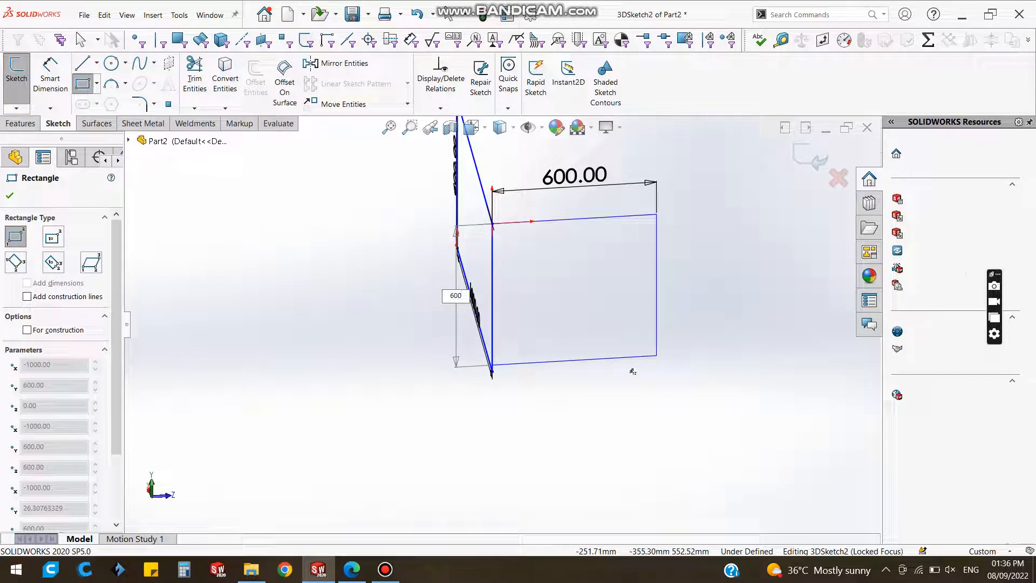
pyautogui.write('600')
pyautogui.press('Return')
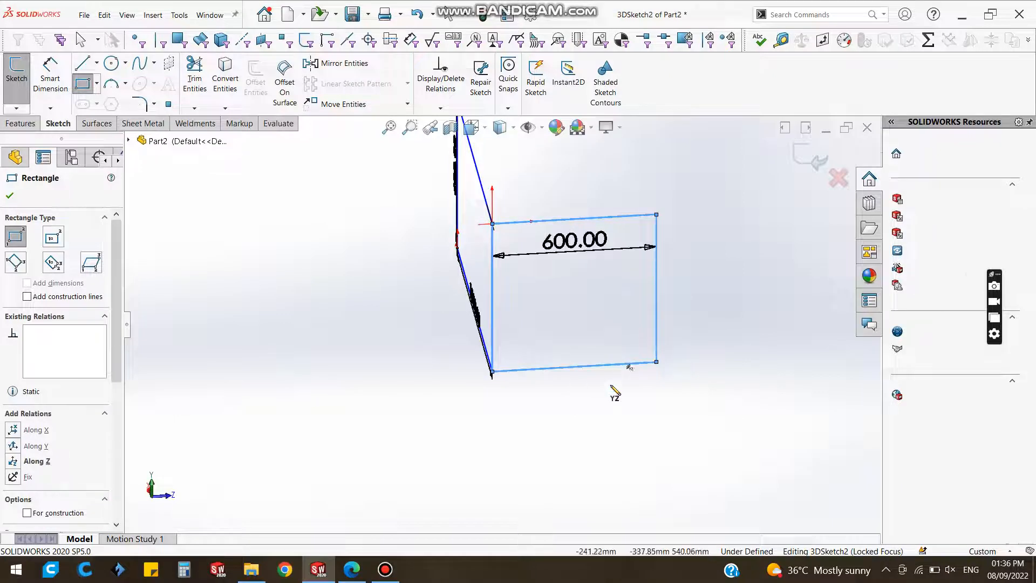
# Draw a rectangle 600 mm high and 1000 mm wide on the XY plane from the side rectangle's free upper corner.
pyautogui.moveTo(591, 393)
pyautogui.mouseDown(button='middle')
pyautogui.moveTo(462, 382)
pyautogui.moveTo(424, 250)
pyautogui.moveTo(374, 249)
pyautogui.mouseUp(button='middle')
pyautogui.click(354, 233)
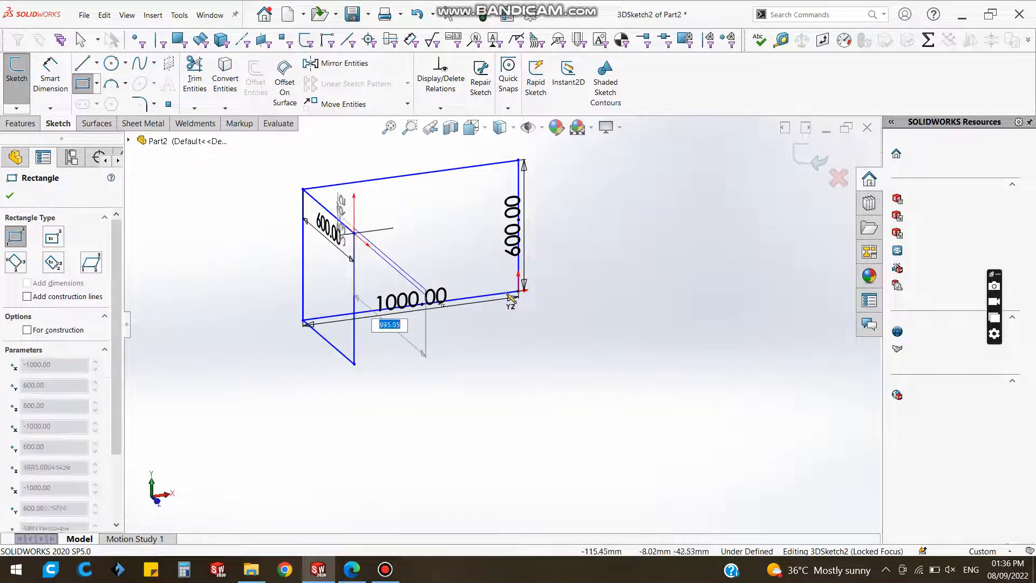
pyautogui.press('Tab')
pyautogui.press('Tab')
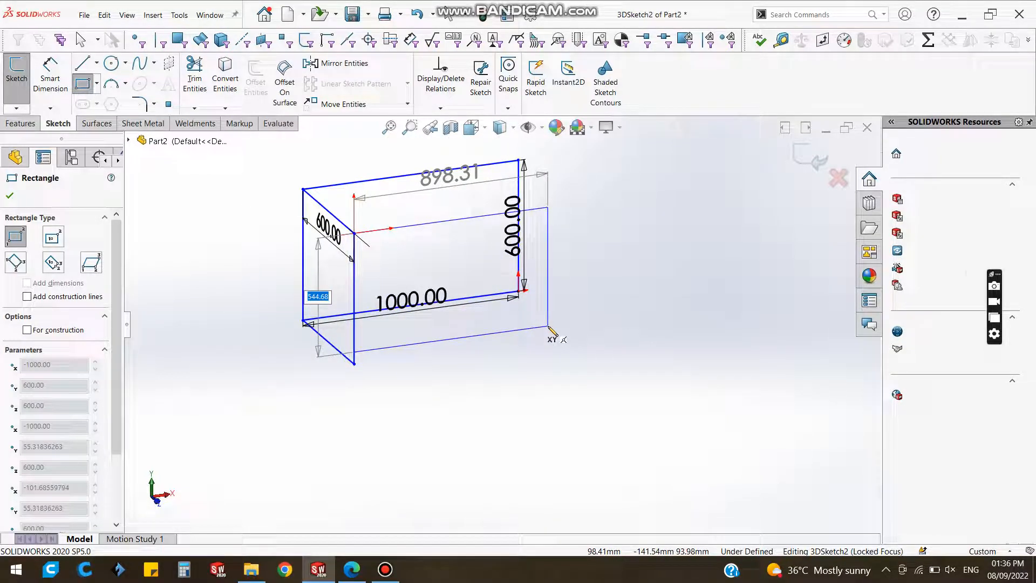
pyautogui.press('Return')
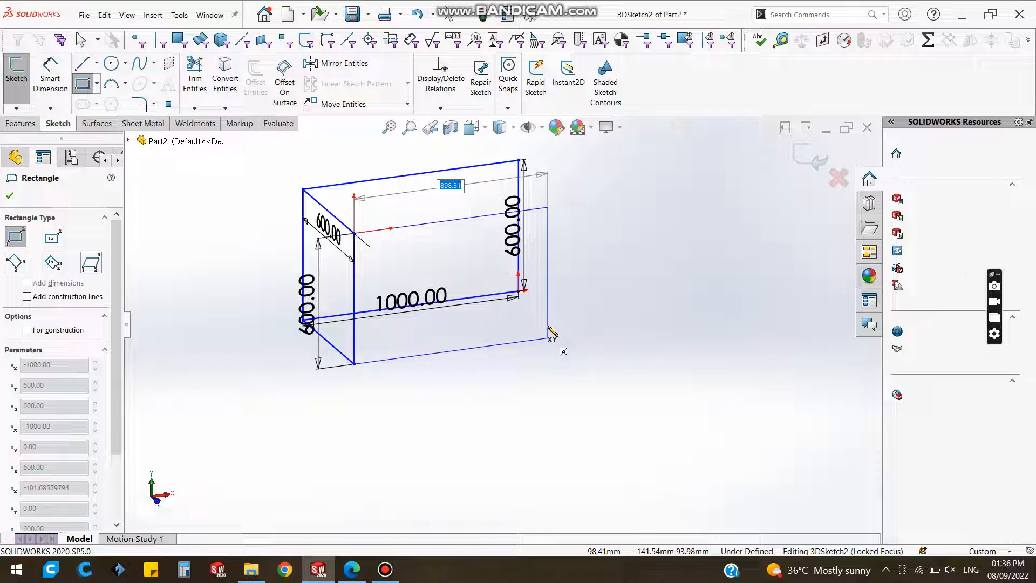
pyautogui.write('1000')
pyautogui.press('Return')
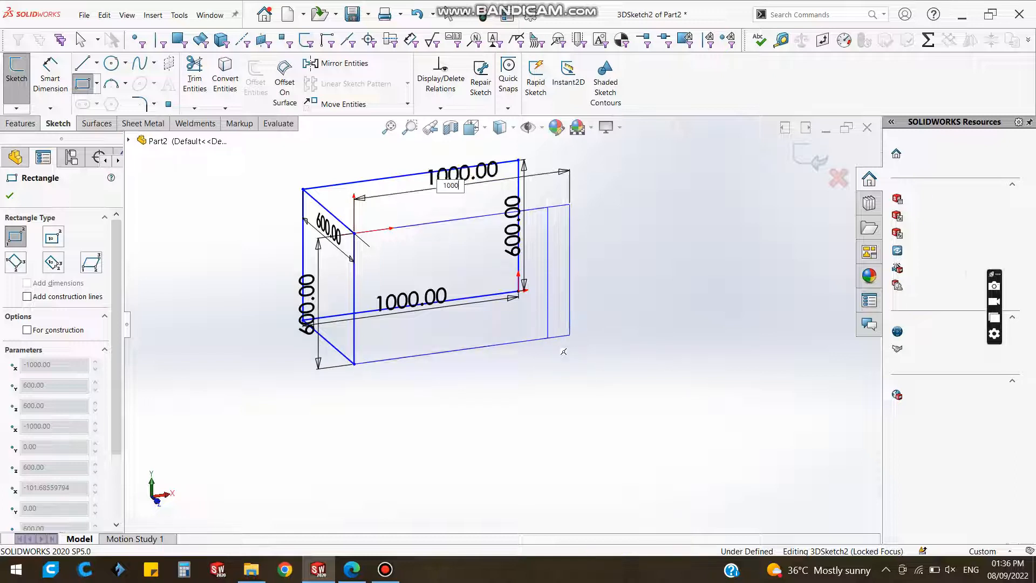
# Close the box frame with a YZ-plane rectangle from the last rectangle's free upper corner to the origin, and exit the 3D sketch.
pyautogui.moveTo(615, 303)
pyautogui.mouseDown(button='middle')
pyautogui.moveTo(532, 321)
pyautogui.moveTo(518, 243)
pyautogui.moveTo(527, 208)
pyautogui.moveTo(487, 216)
pyautogui.mouseUp(button='middle')
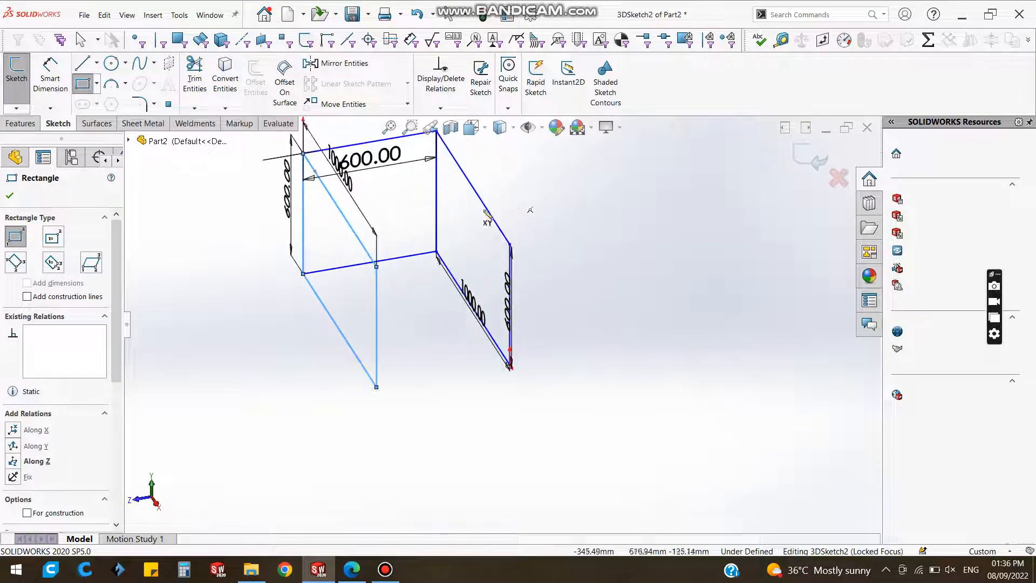
pyautogui.click(376, 266)
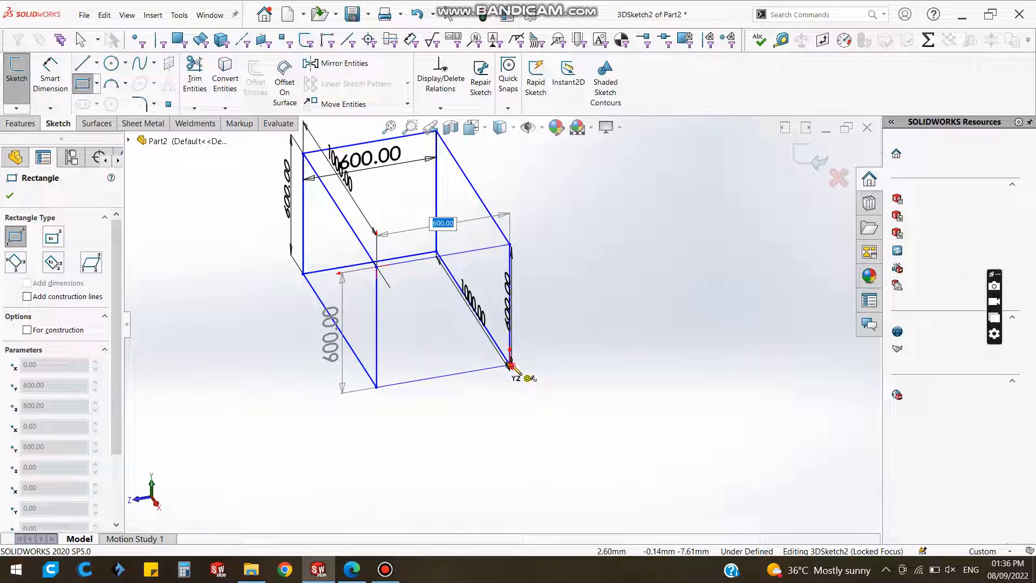
pyautogui.click(511, 365)
pyautogui.press('Escape')
pyautogui.moveTo(668, 280)
pyautogui.mouseDown(button='middle')
pyautogui.moveTo(616, 290)
pyautogui.moveTo(669, 266)
pyautogui.moveTo(724, 329)
pyautogui.moveTo(738, 292)
pyautogui.moveTo(717, 276)
pyautogui.moveTo(753, 242)
pyautogui.mouseUp(button='middle')
pyautogui.click(808, 157)
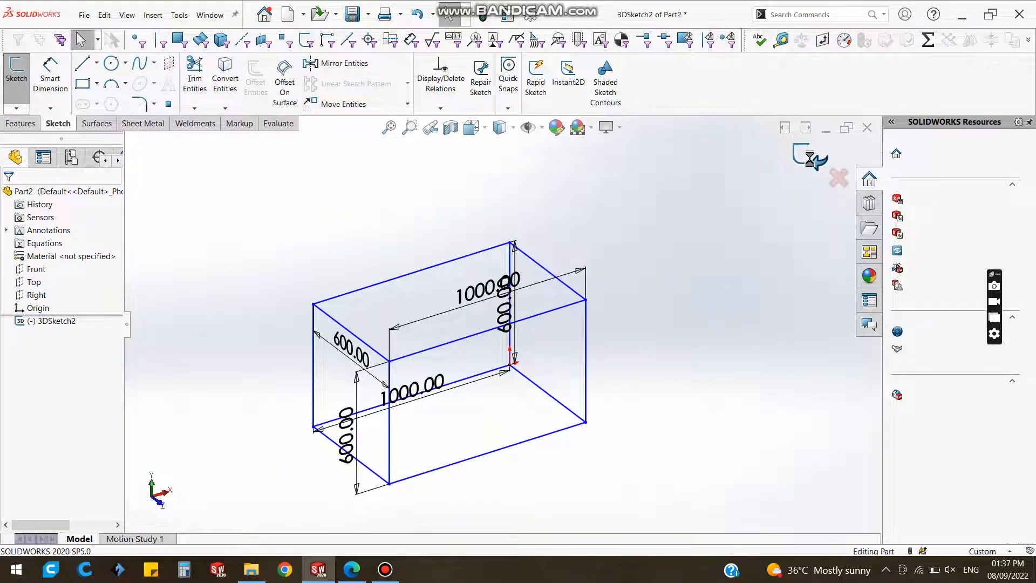
# Start a Structural Member with the iso standard, square tube type and 80 x 80 x 5 size.
pyautogui.moveTo(545, 346)
pyautogui.mouseDown(button='middle')
pyautogui.moveTo(585, 354)
pyautogui.moveTo(558, 339)
pyautogui.mouseUp(button='middle')
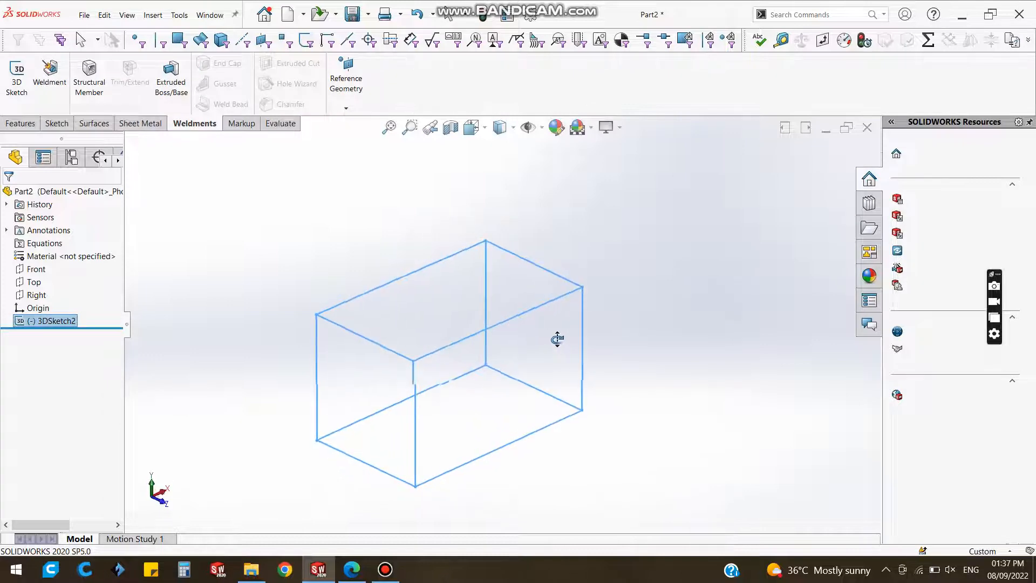
pyautogui.scroll(4, 540, 372)
pyautogui.press('space')
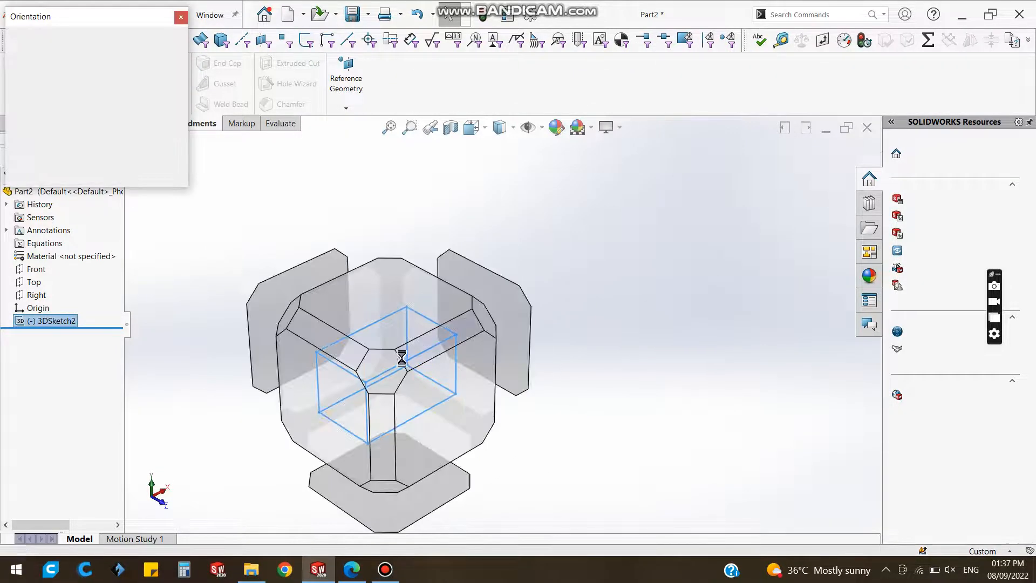
pyautogui.click(391, 365)
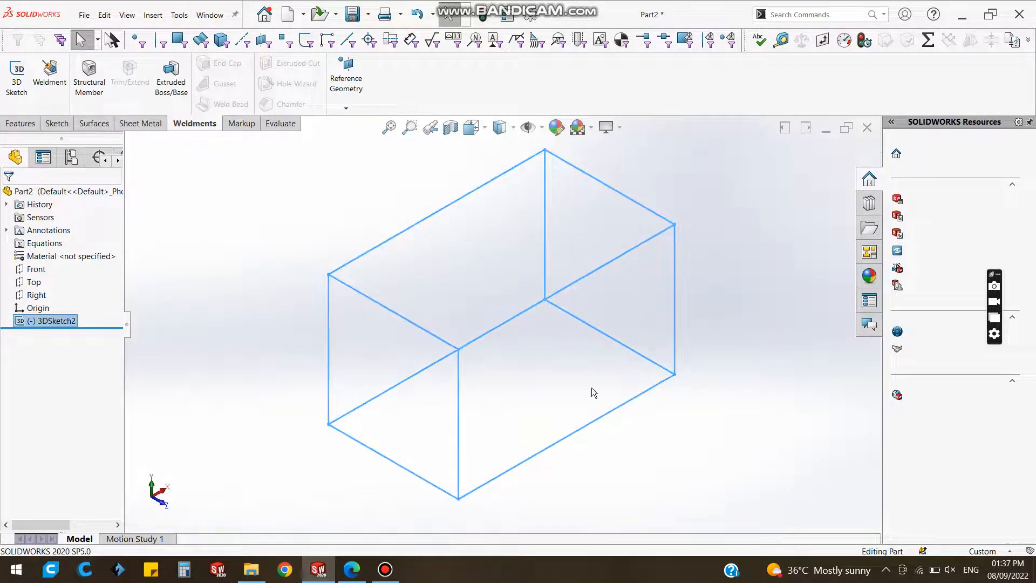
pyautogui.scroll(2, 592, 388)
pyautogui.scroll(-1, 723, 187)
pyautogui.click(106, 93)
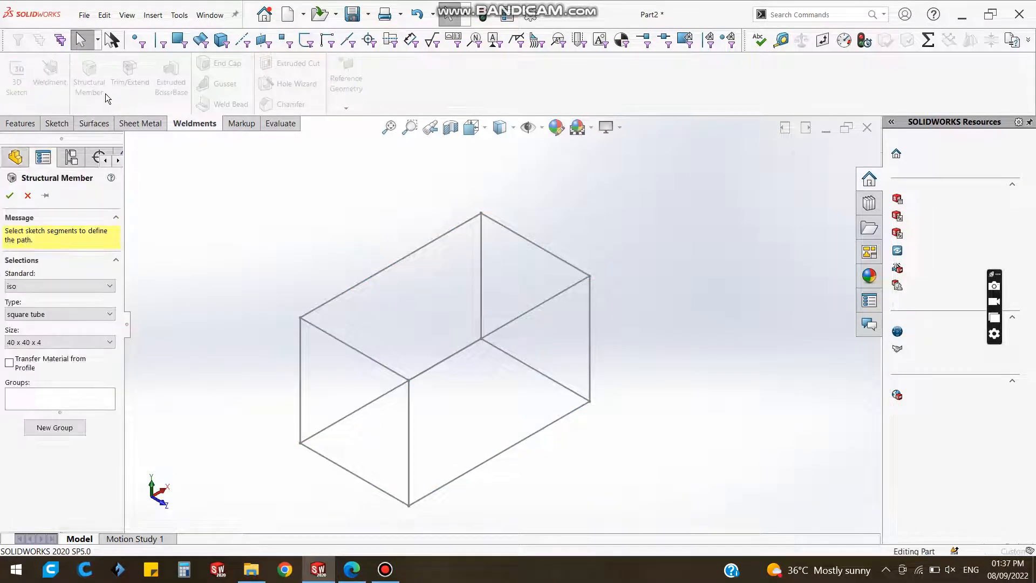
pyautogui.click(42, 286)
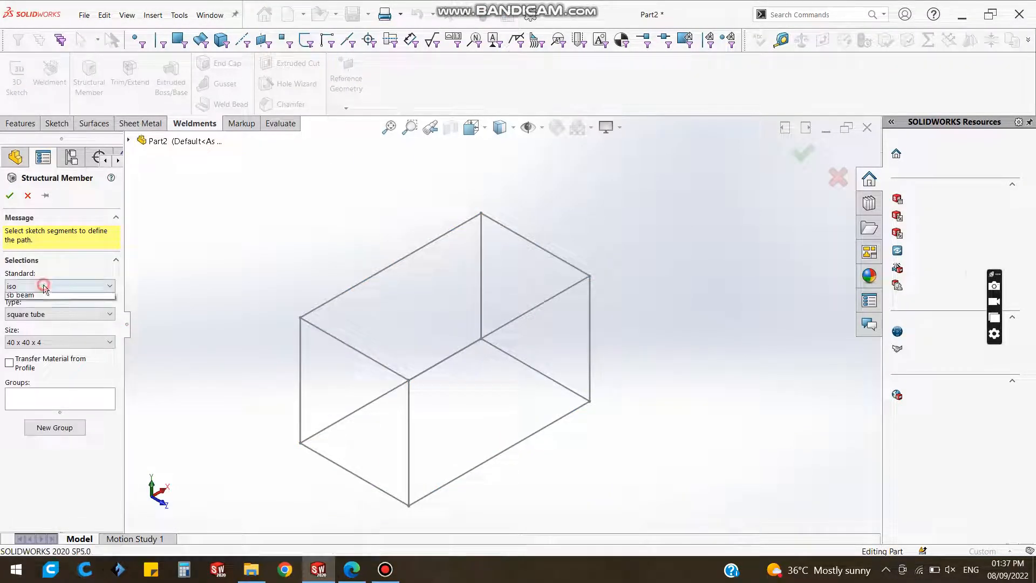
pyautogui.click(41, 313)
pyautogui.click(41, 315)
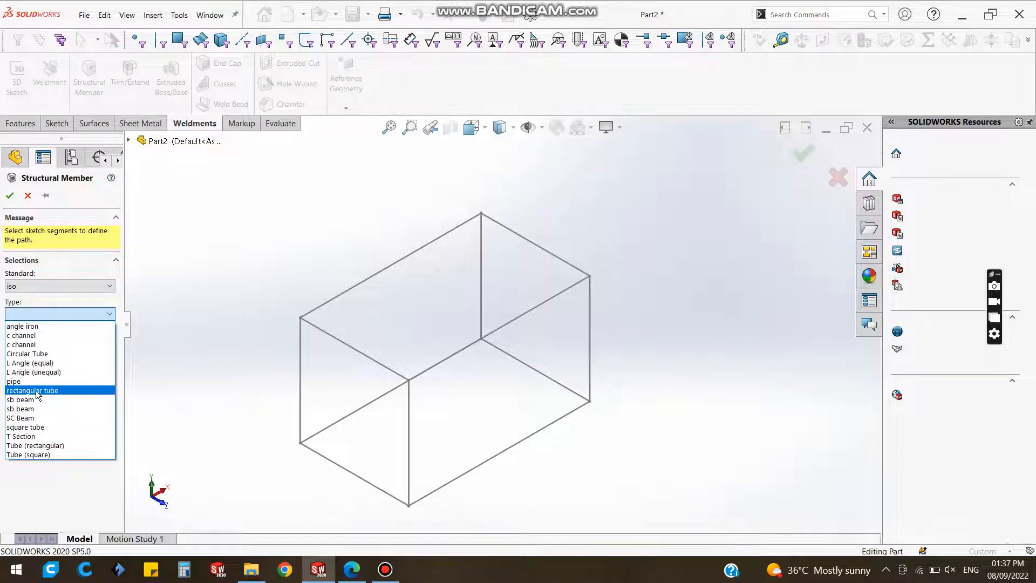
pyautogui.click(37, 427)
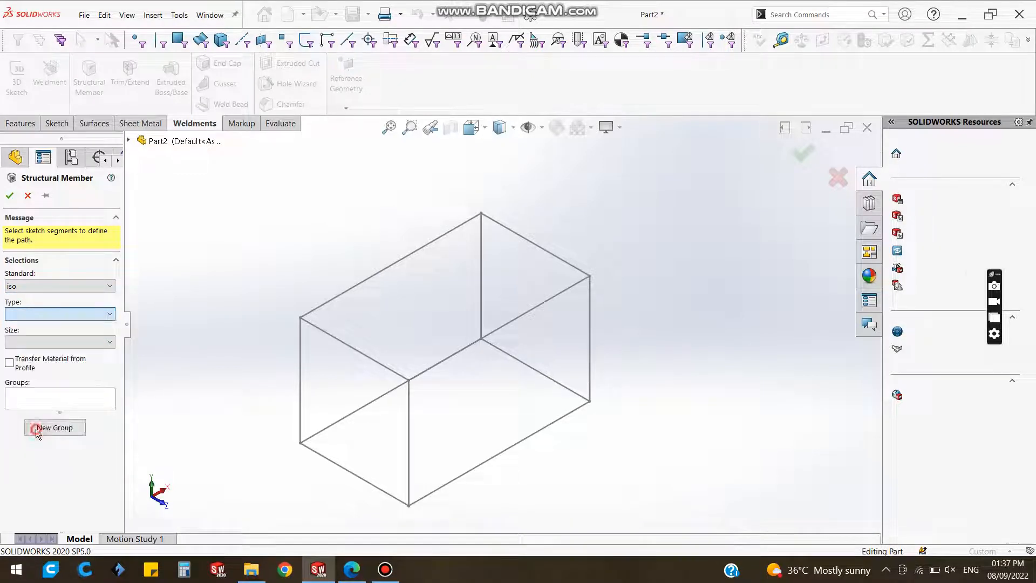
pyautogui.click(28, 342)
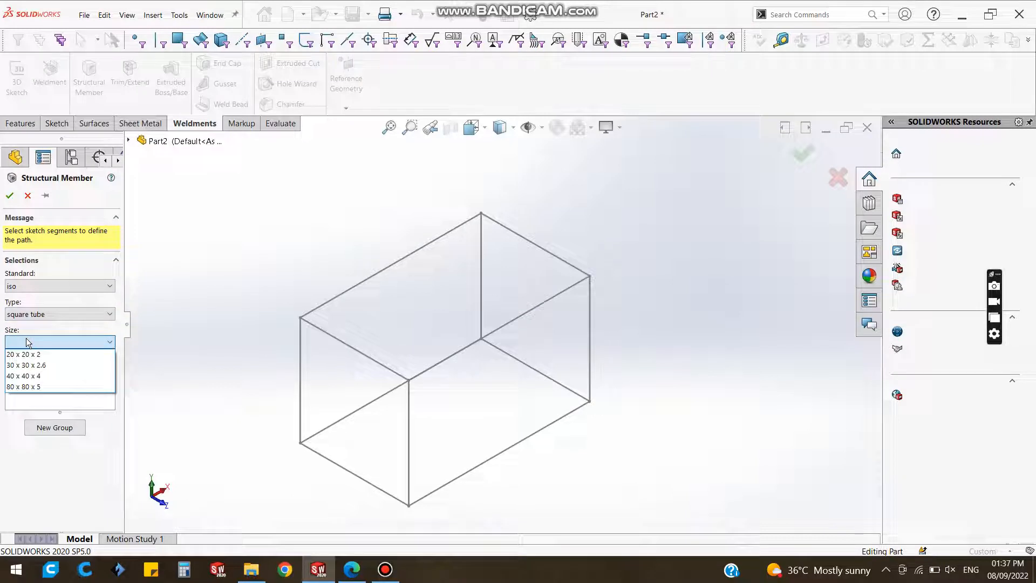
pyautogui.click(30, 387)
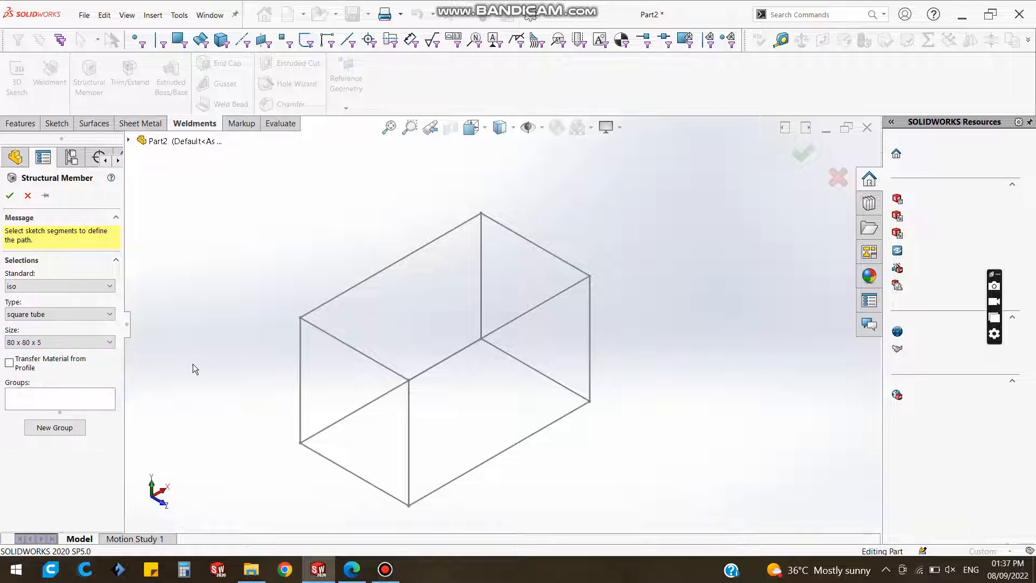
# Create a group of tubes along the box's upper rear 1000 mm edge and the adjoining upper 600 mm edge.
pyautogui.click(61, 435)
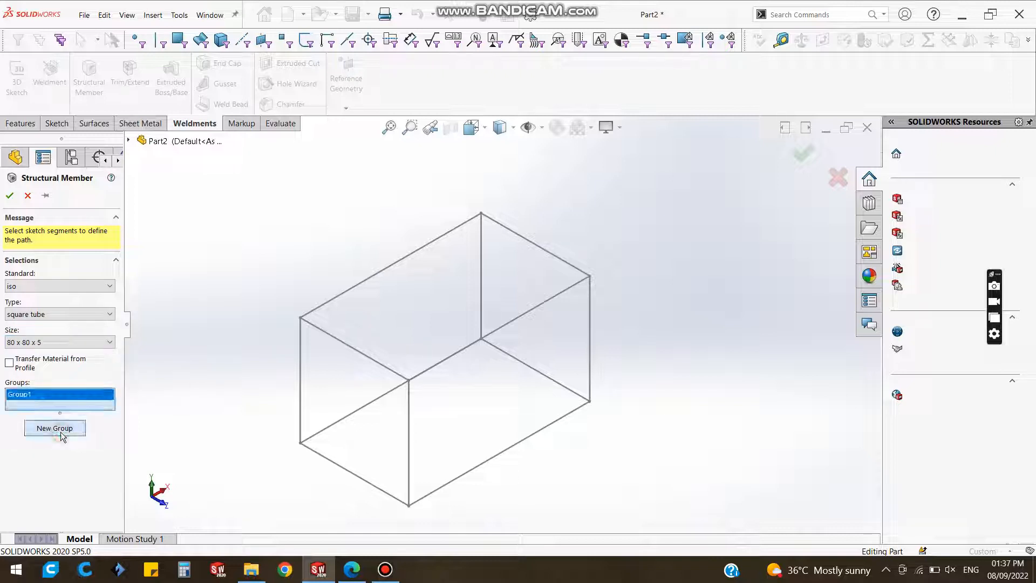
pyautogui.click(352, 292)
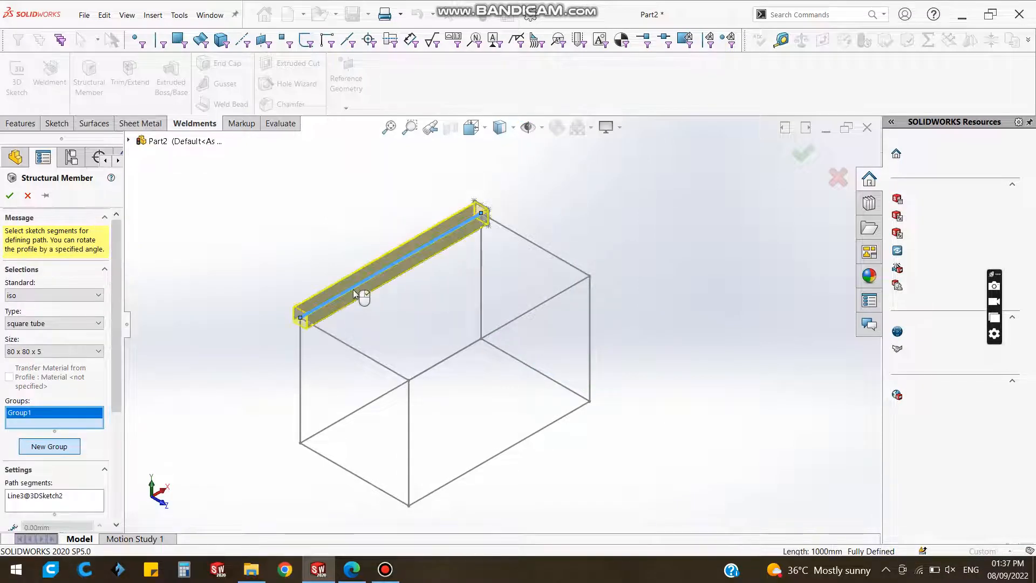
pyautogui.scroll(-5, 306, 332)
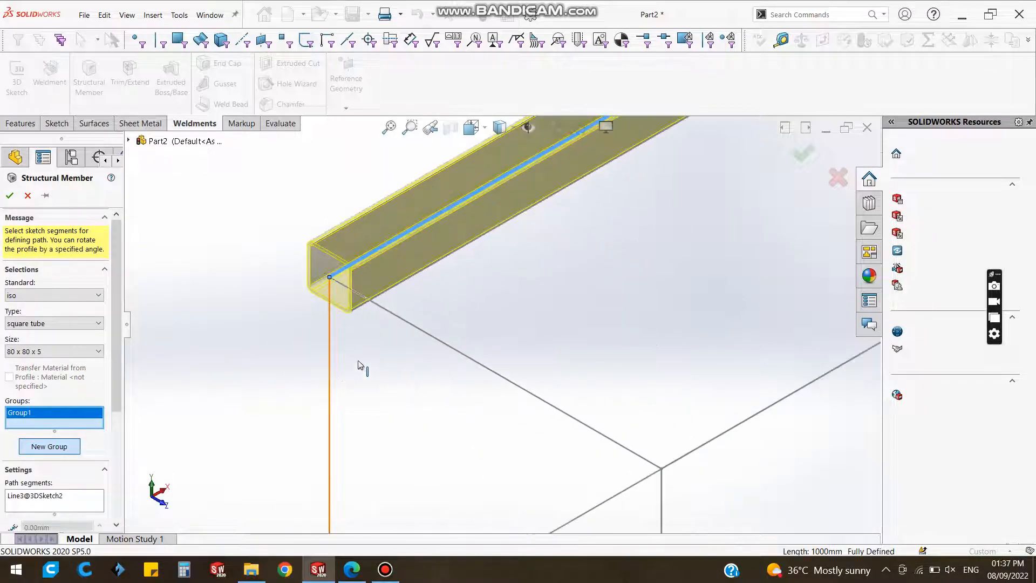
pyautogui.click(396, 316)
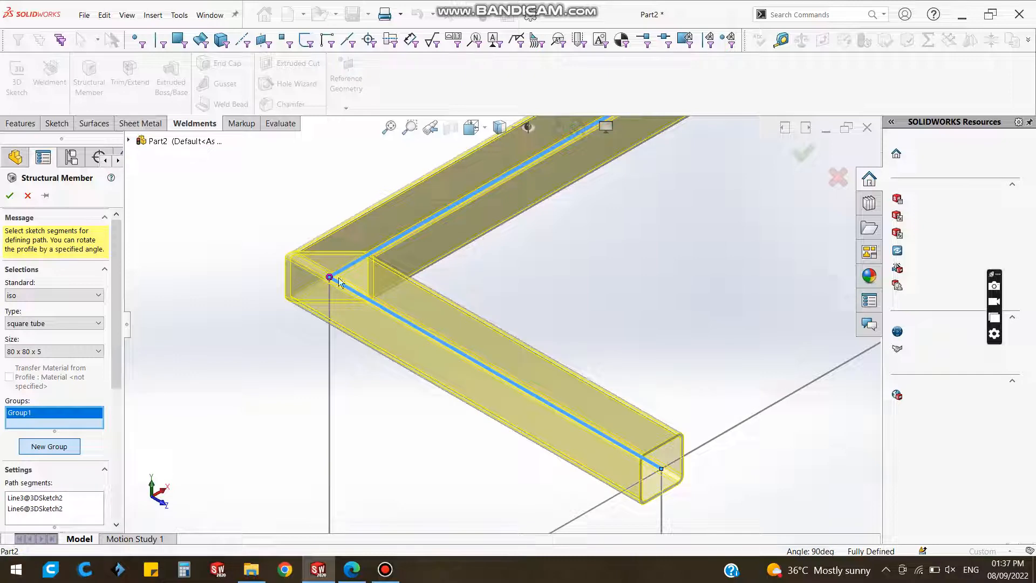
# Try both end butt corner treatments where the two tubes meet and restore the end miter treatment.
pyautogui.moveTo(116, 362); pyautogui.dragTo(116, 458)
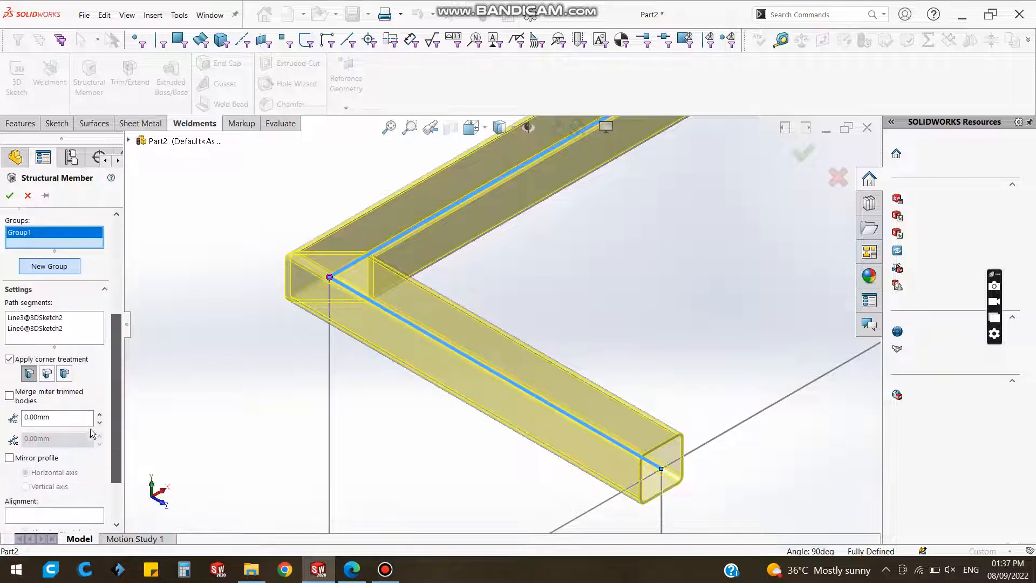
pyautogui.click(47, 373)
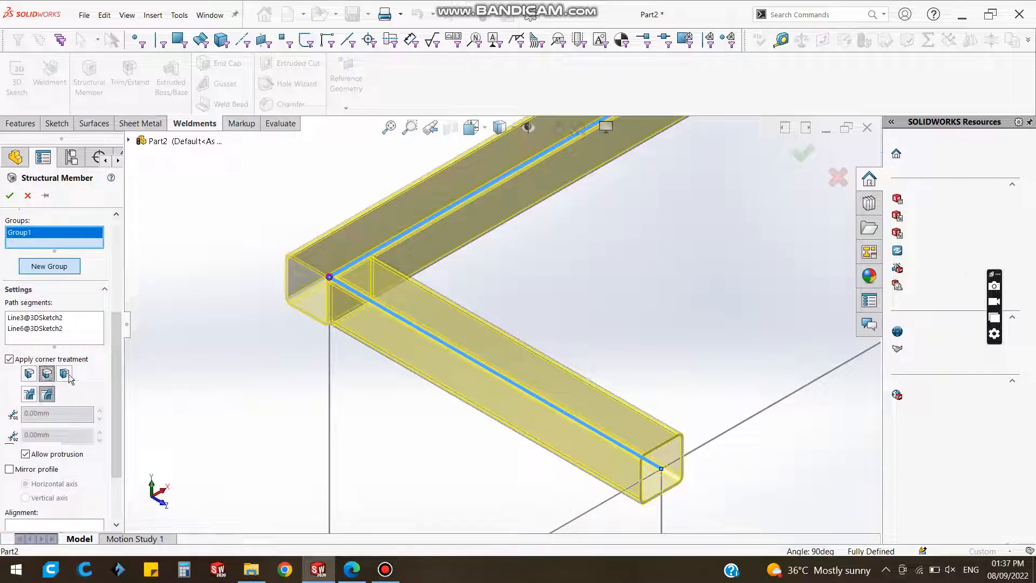
pyautogui.click(65, 373)
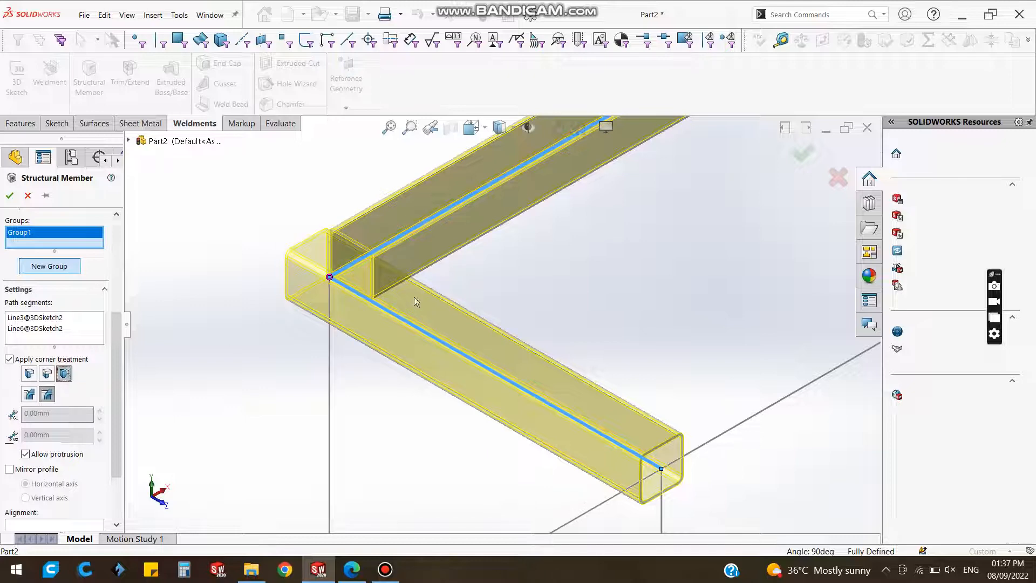
pyautogui.click(46, 398)
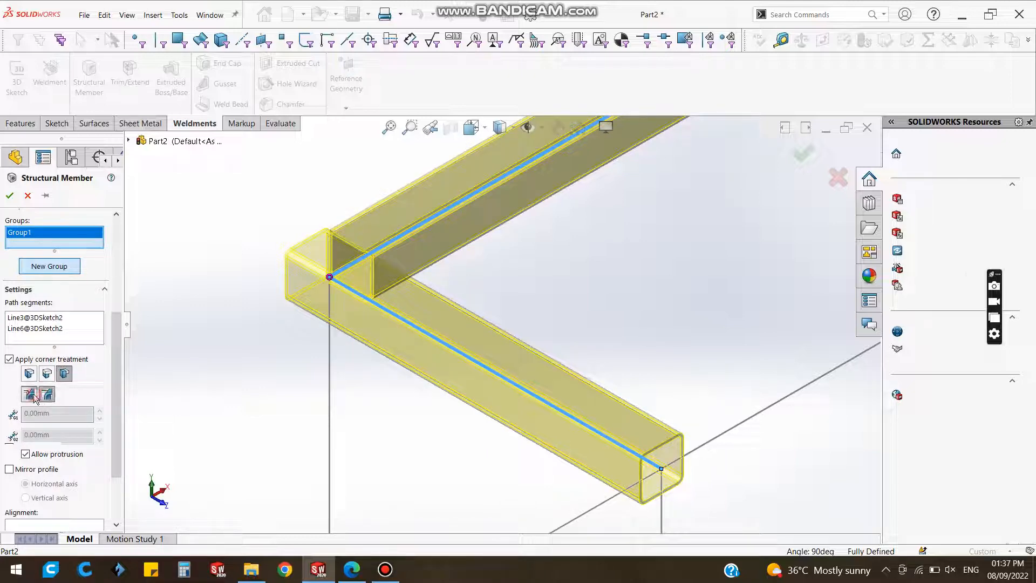
pyautogui.click(34, 397)
pyautogui.click(30, 373)
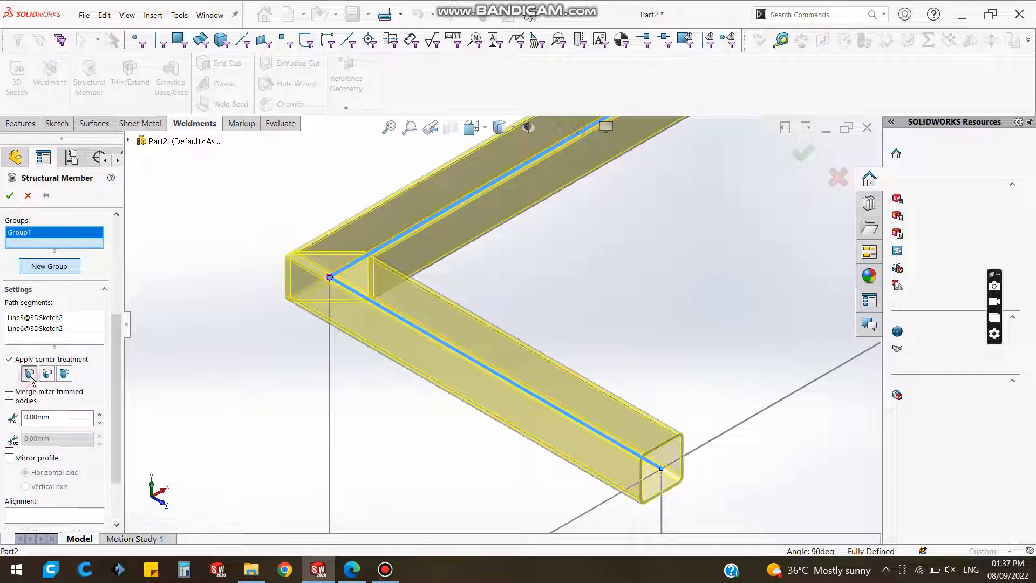
pyautogui.scroll(3, 546, 403)
pyautogui.scroll(-1, 685, 363)
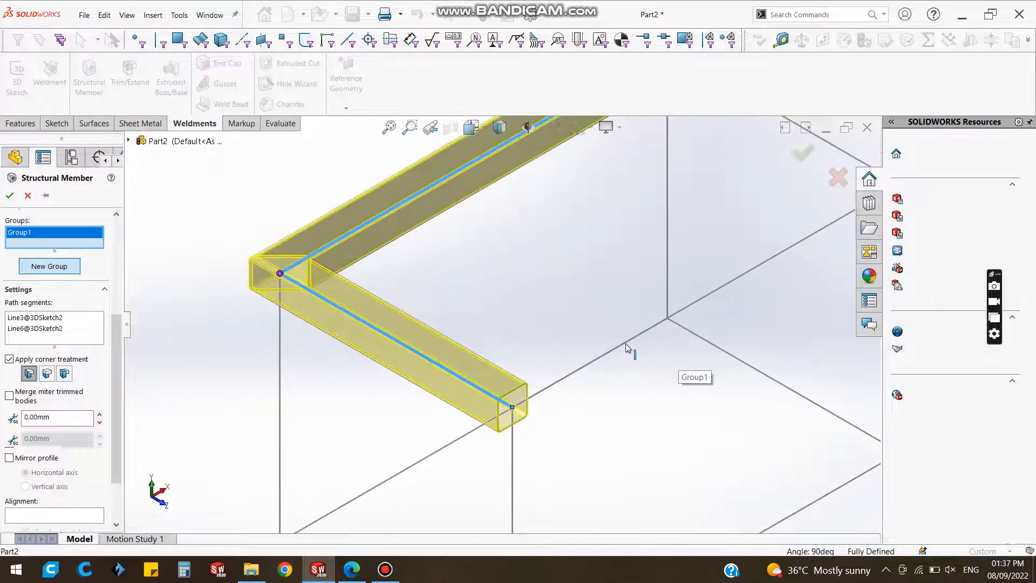
pyautogui.scroll(3, 116, 426)
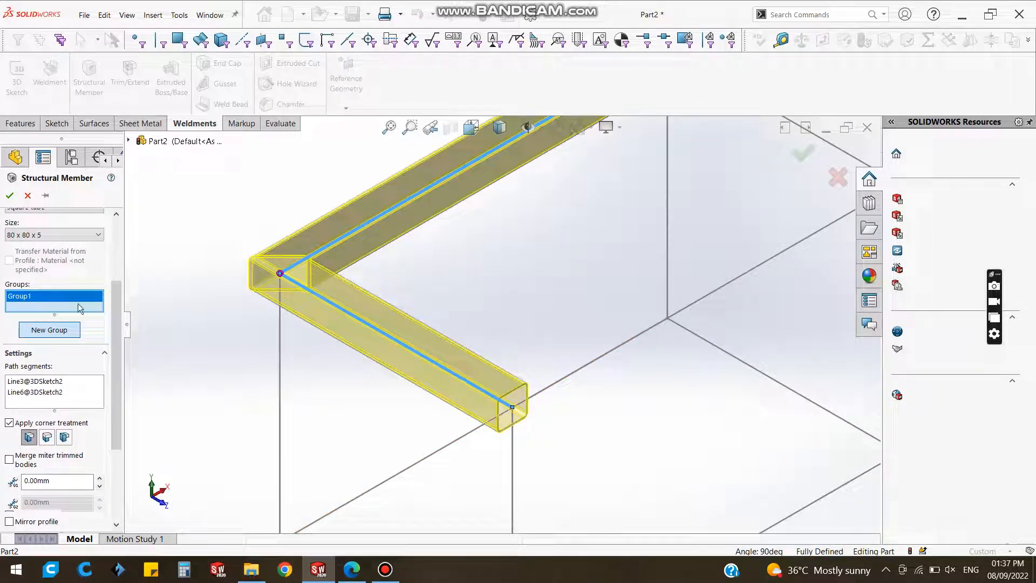
# Add the remaining upper 600 mm and 1000 mm edges to the first group to complete the upper rectangle of tubes.
pyautogui.press('f')
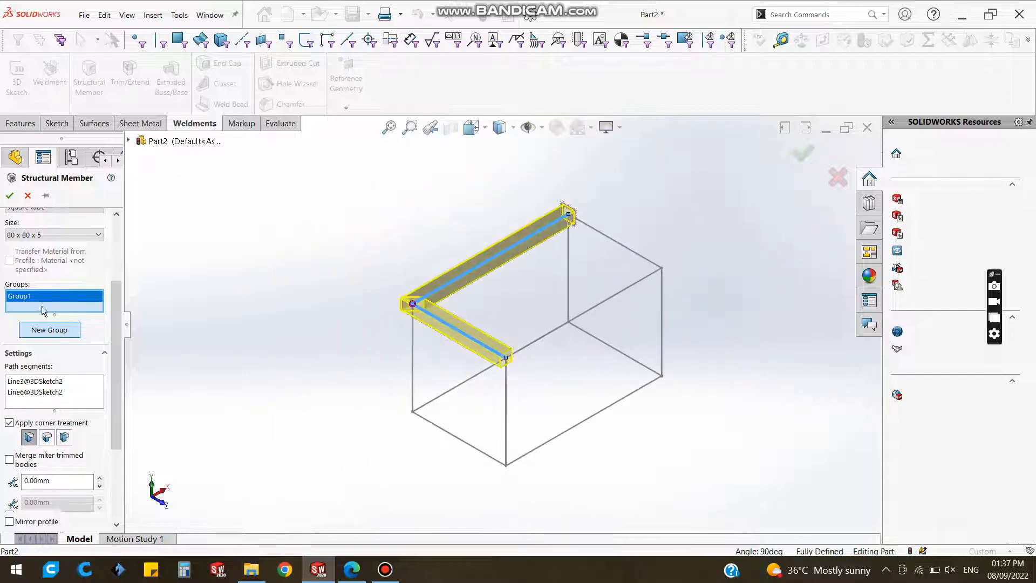
pyautogui.click(594, 232)
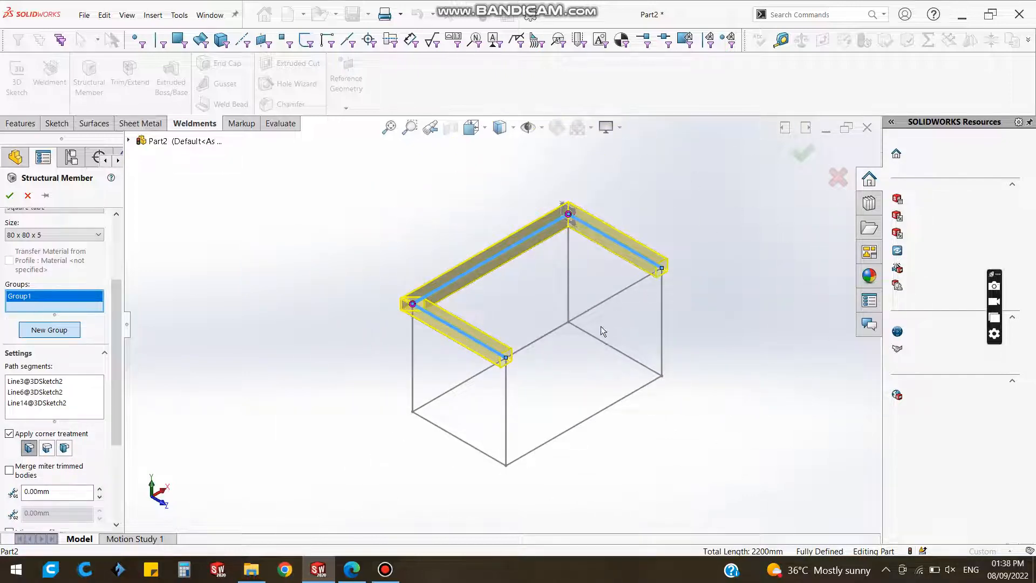
pyautogui.moveTo(603, 330); pyautogui.dragTo(603, 289, button='middle')
pyautogui.click(608, 294)
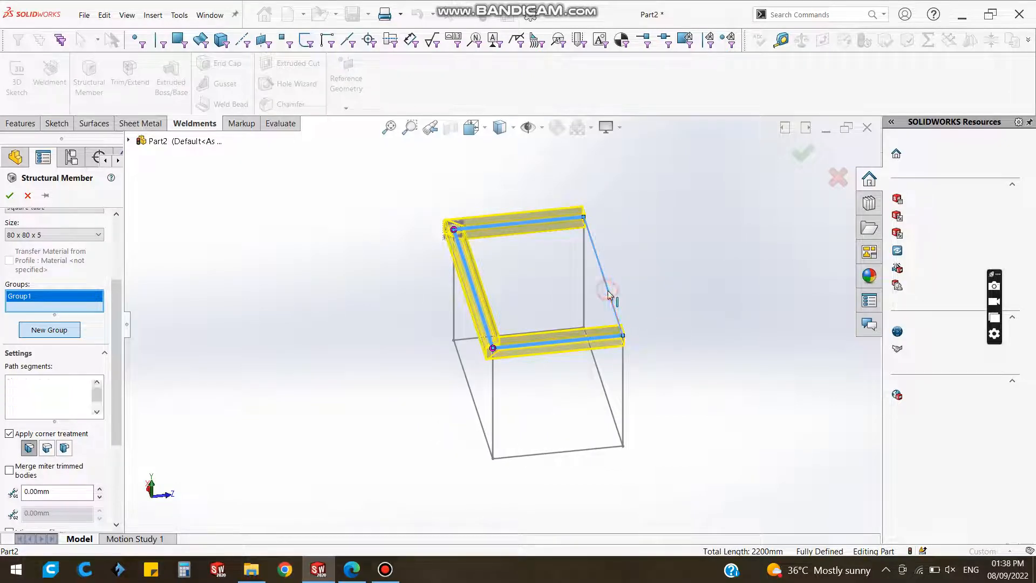
pyautogui.moveTo(657, 310); pyautogui.dragTo(709, 322, button='middle')
pyautogui.scroll(-5, 474, 331)
pyautogui.scroll(5, 474, 331)
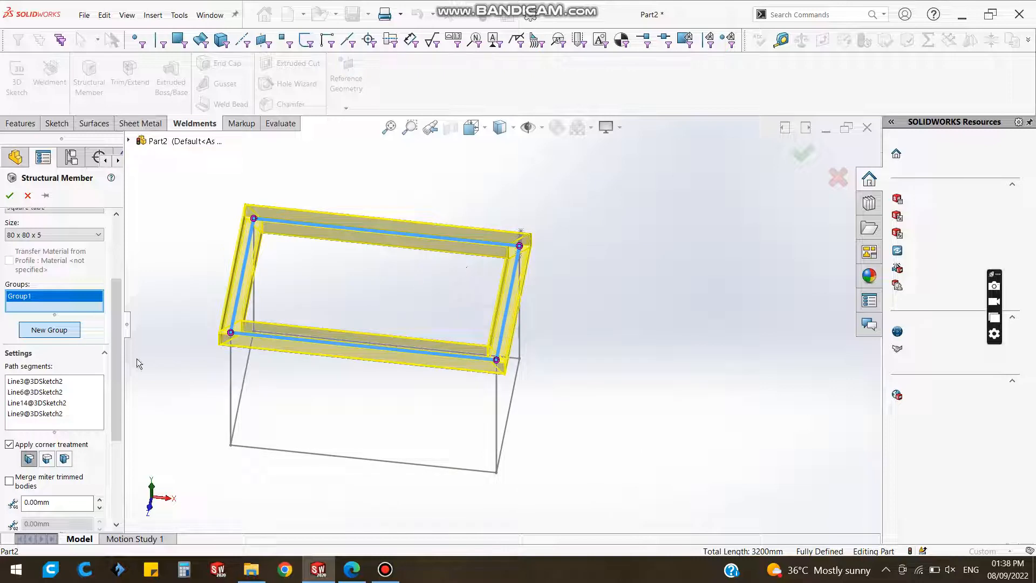
# Create a second group of tubes along the four lower edges of the box sketch.
pyautogui.click(39, 332)
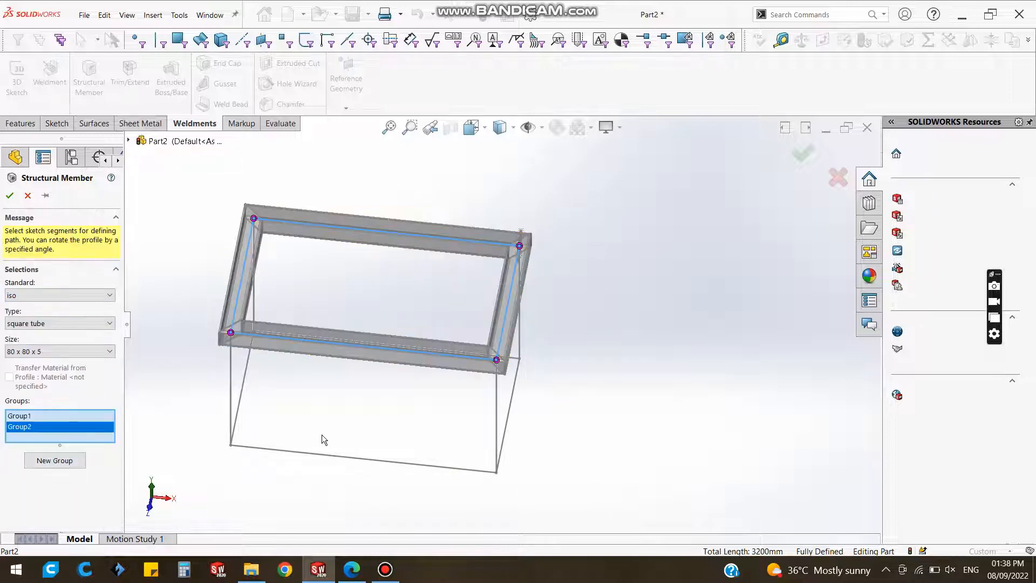
pyautogui.moveTo(327, 431); pyautogui.dragTo(325, 381, button='middle')
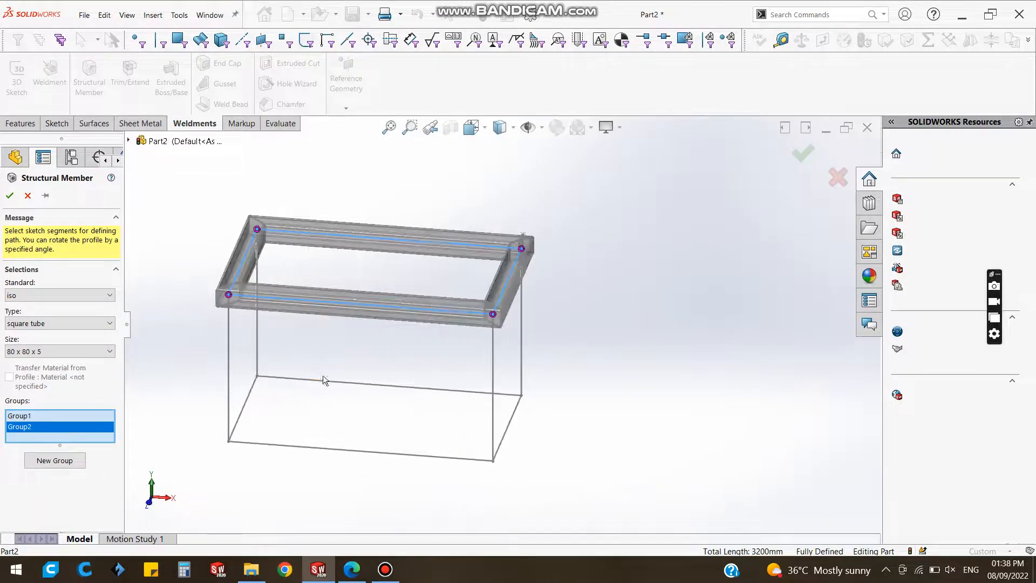
pyautogui.click(330, 387)
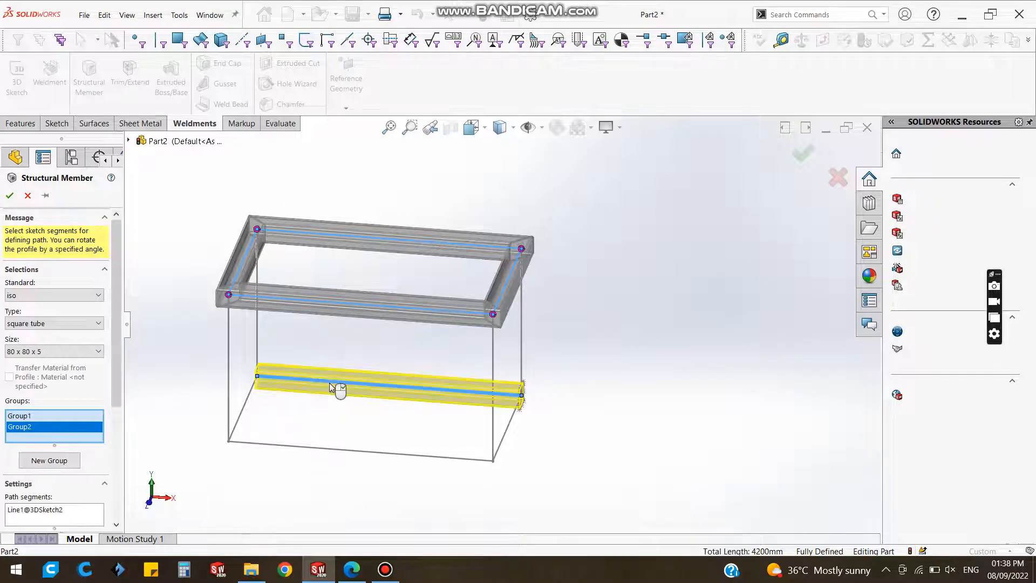
pyautogui.click(243, 413)
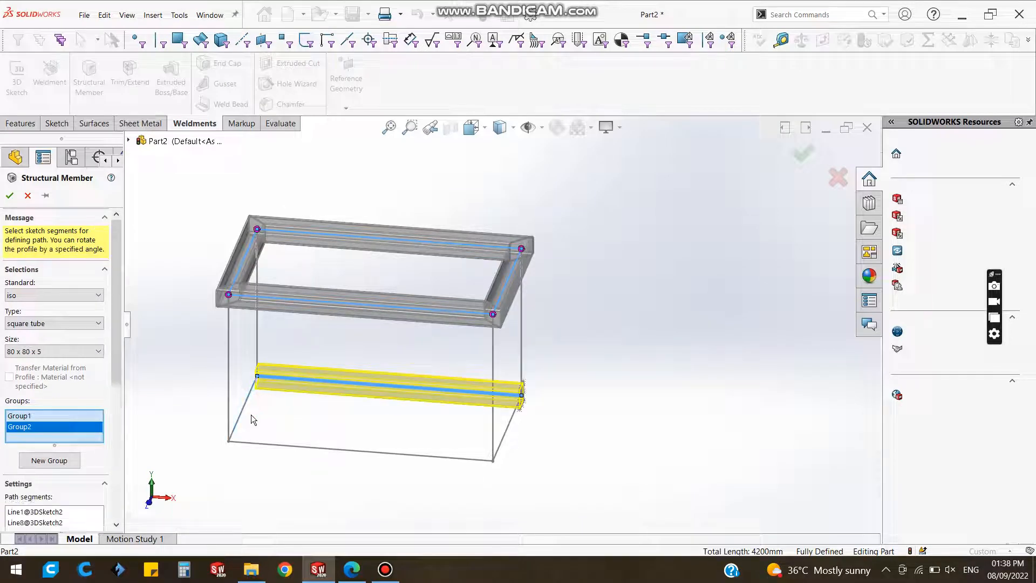
pyautogui.click(269, 446)
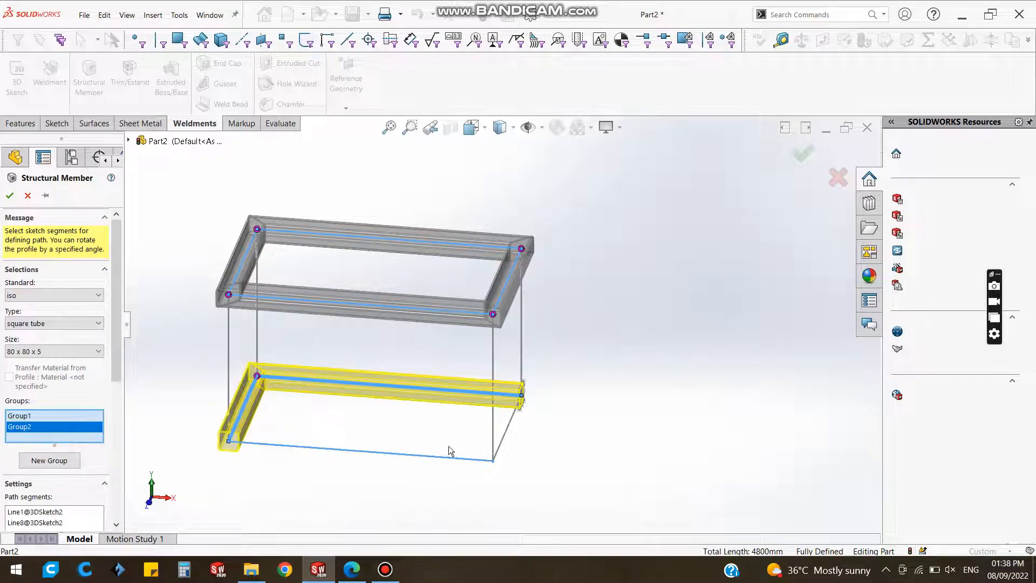
pyautogui.click(504, 436)
pyautogui.scroll(-8, 251, 429)
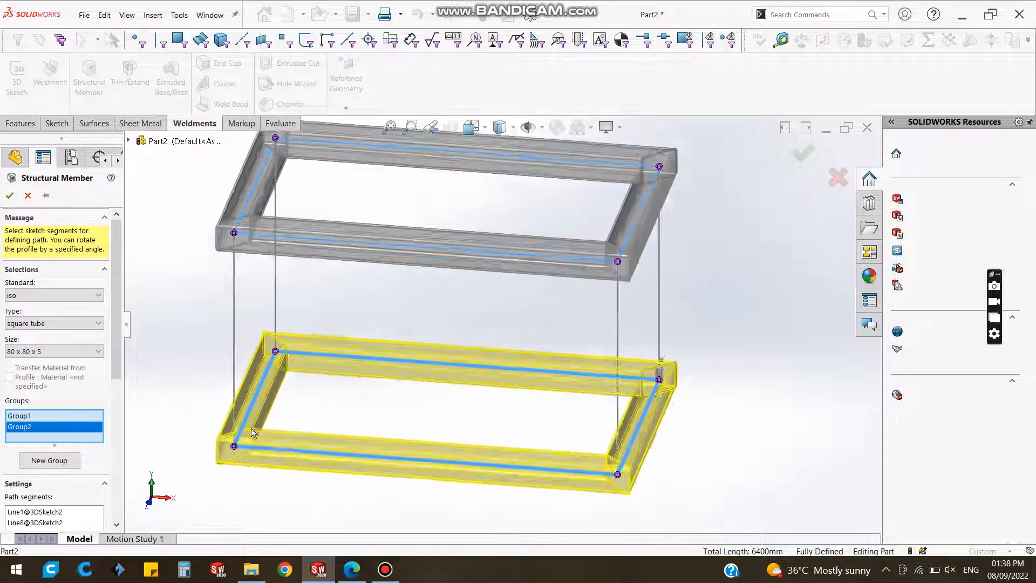
pyautogui.scroll(8, 345, 398)
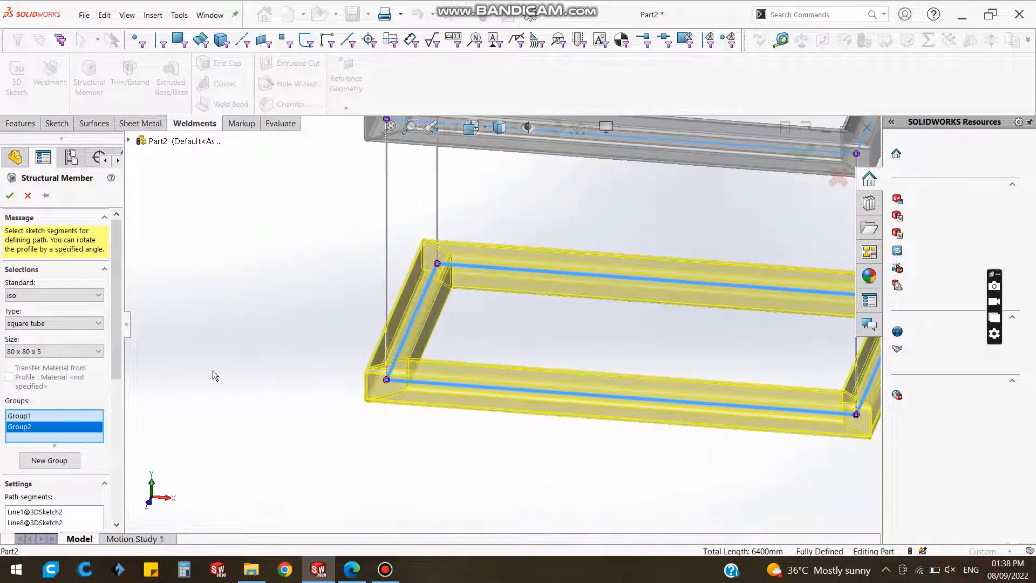
# Add a separate tube group for each of the two vertical edges at one 600 mm end of the box.
pyautogui.click(59, 461)
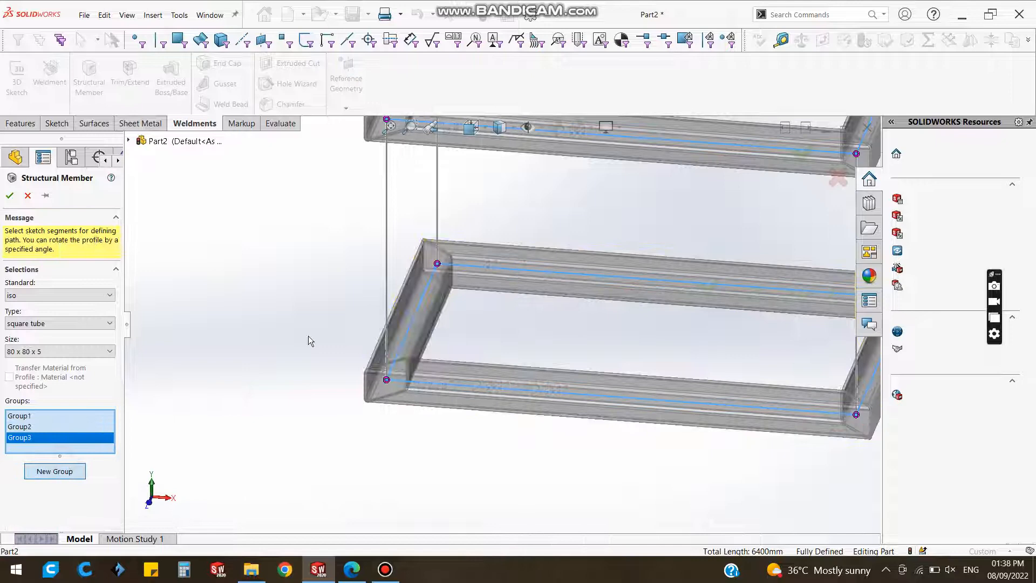
pyautogui.click(387, 283)
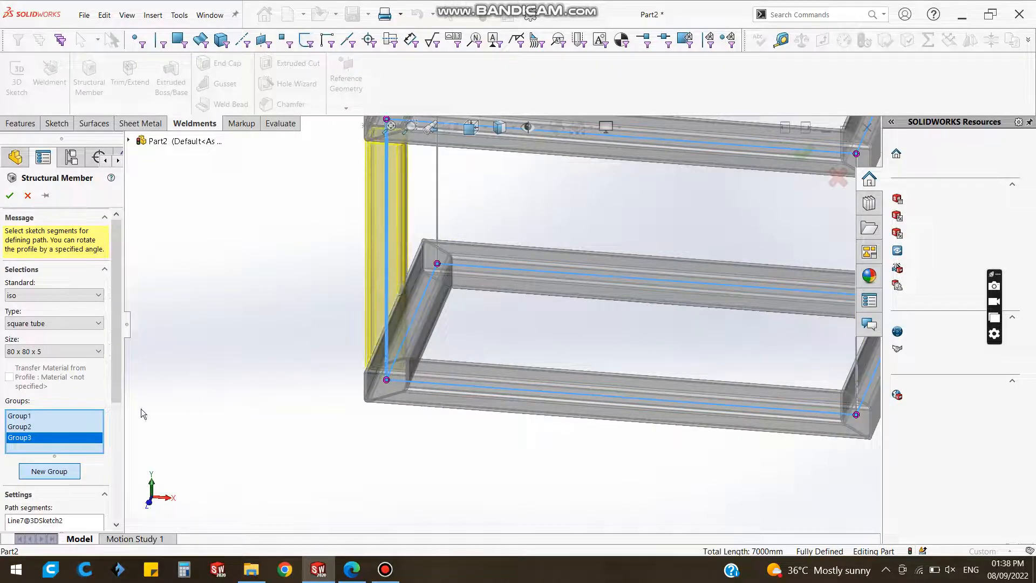
pyautogui.click(63, 472)
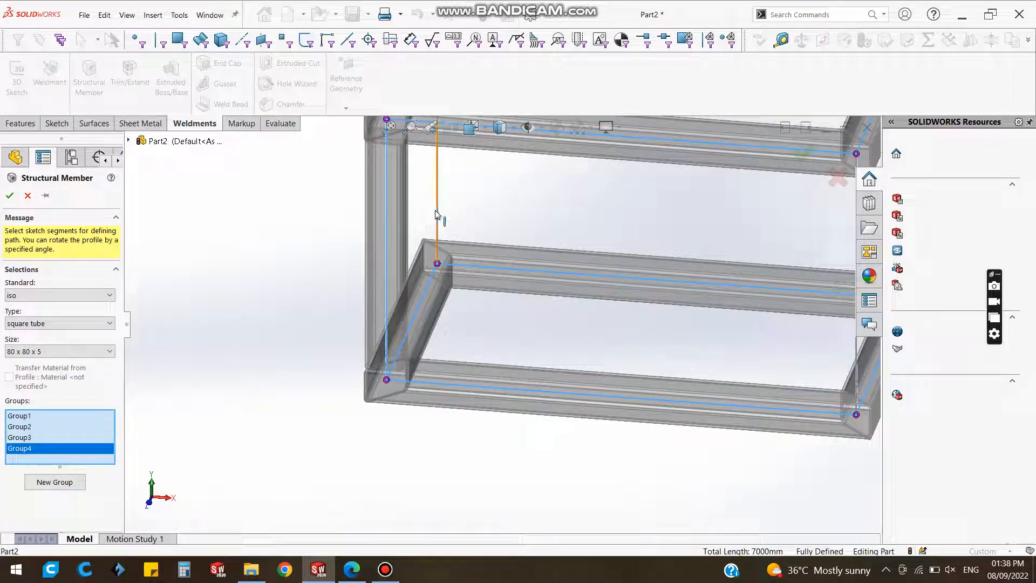
pyautogui.scroll(4, 695, 231)
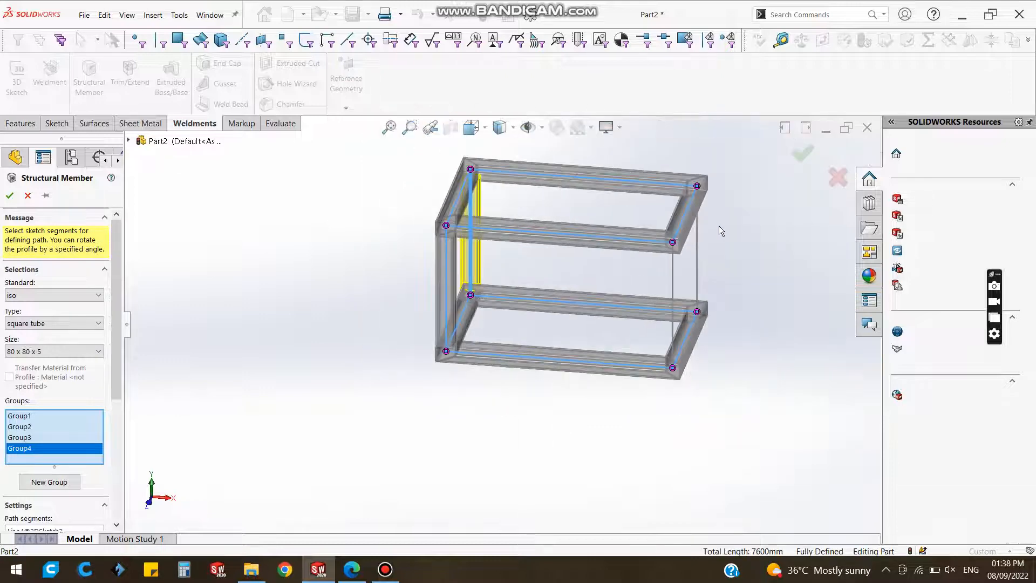
# Add a separate tube group for each of the two vertical edges at the opposite end and accept the structural member.
pyautogui.scroll(-2, 720, 226)
pyautogui.click(64, 481)
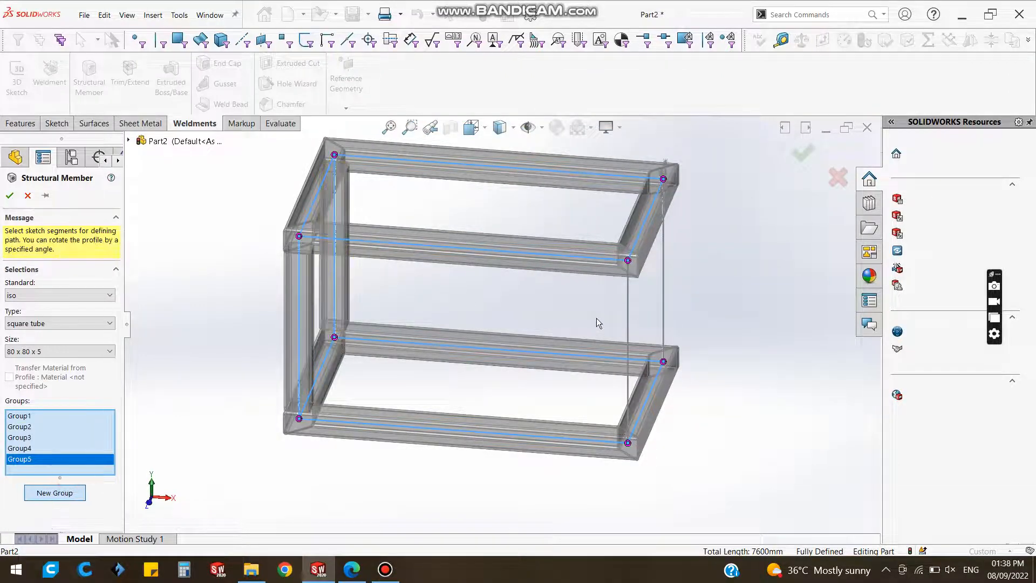
pyautogui.click(665, 292)
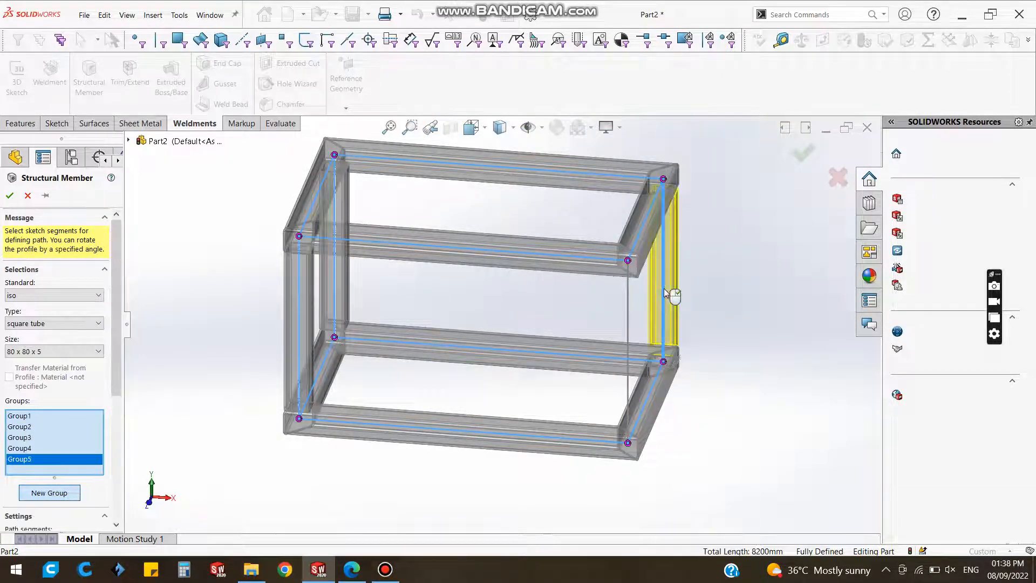
pyautogui.click(49, 495)
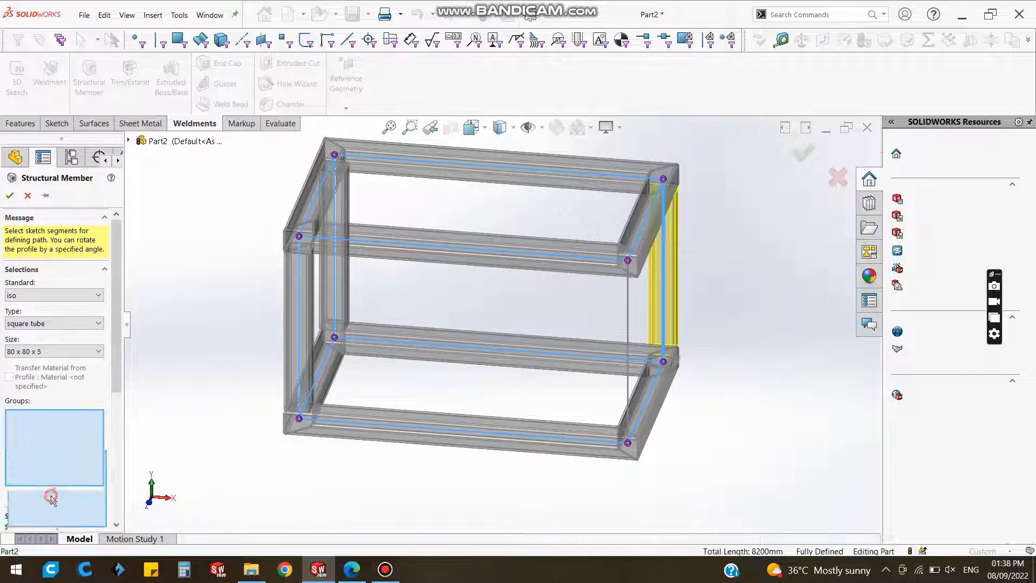
pyautogui.click(628, 368)
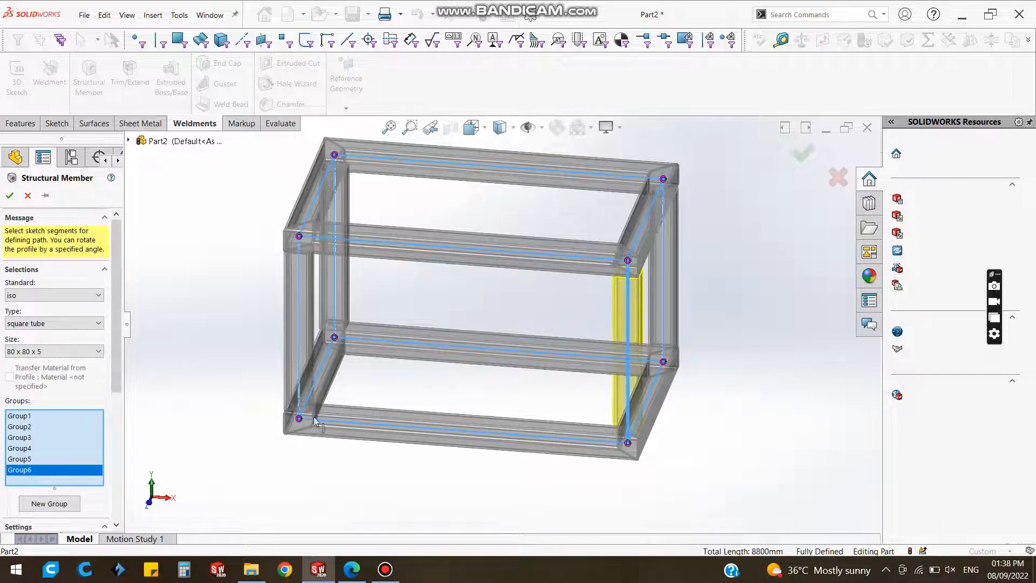
pyautogui.click(8, 197)
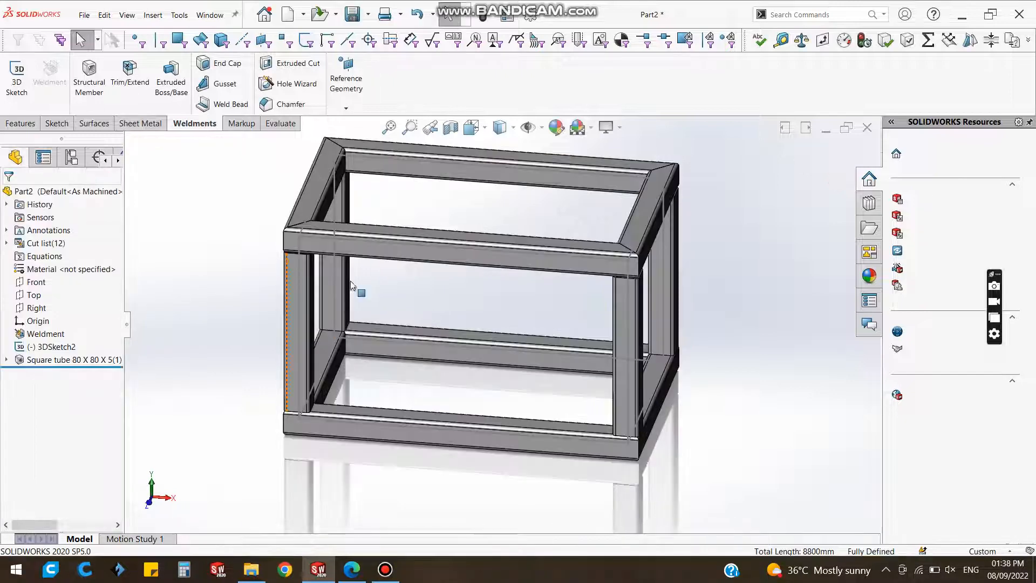
# Hide the 3D sketch used as the frame's layout.
pyautogui.scroll(-1, 343, 287)
pyautogui.click(36, 348)
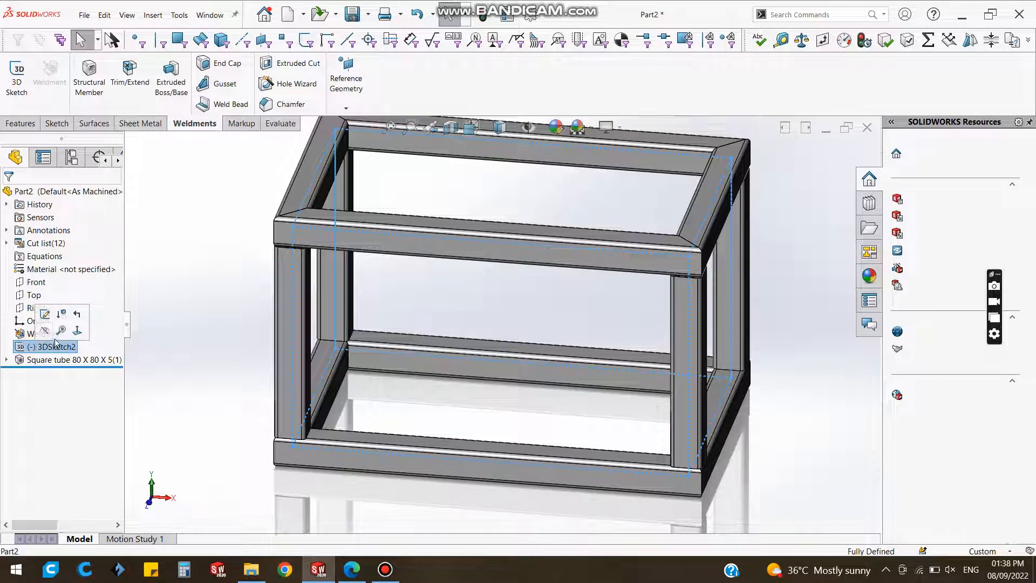
pyautogui.click(44, 330)
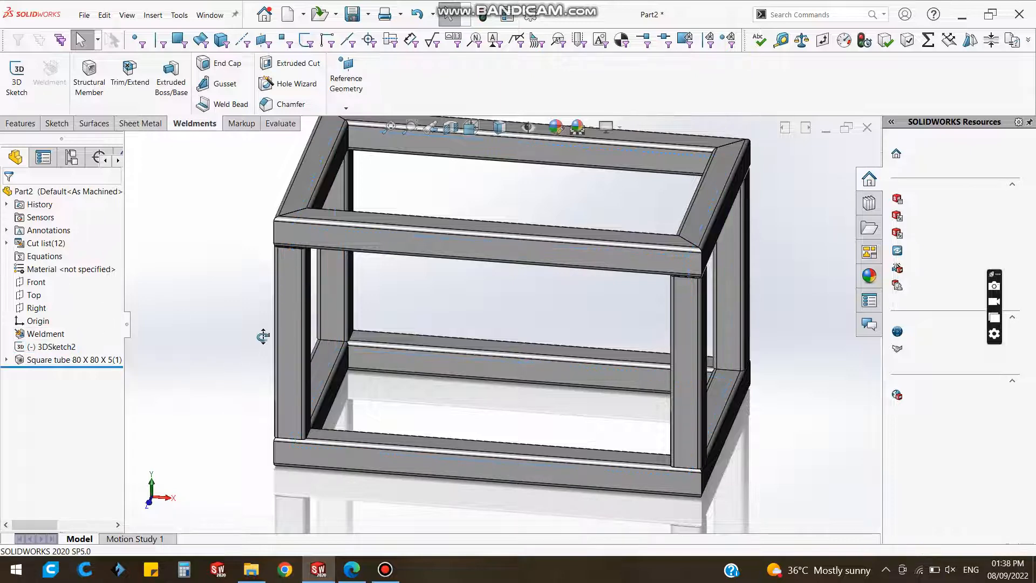
# Examine the frame's corner joints from several sides and review the individual tube bodies listed under the square tube feature.
pyautogui.moveTo(263, 336); pyautogui.dragTo(390, 314, button='middle')
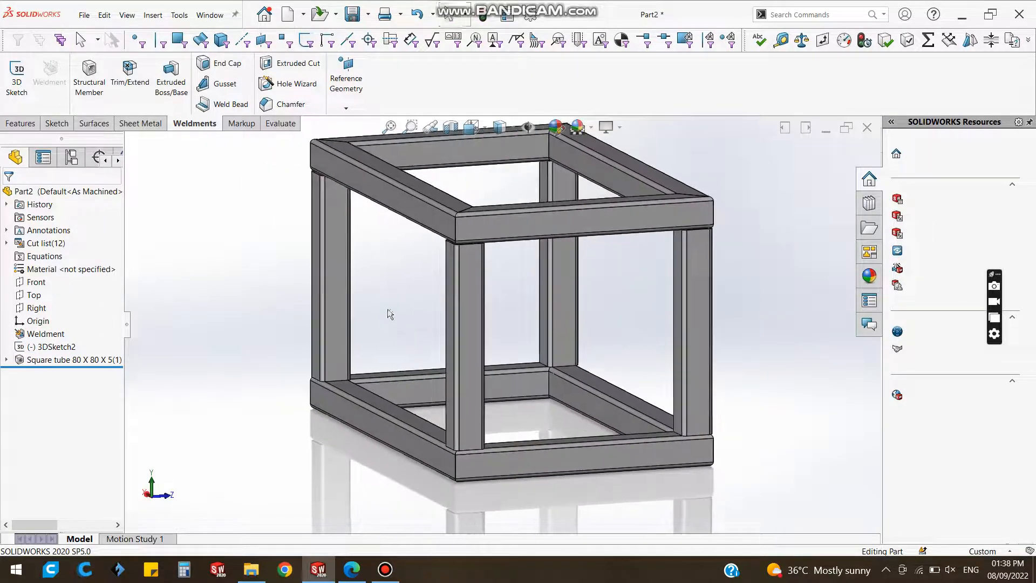
pyautogui.scroll(-5, 682, 446)
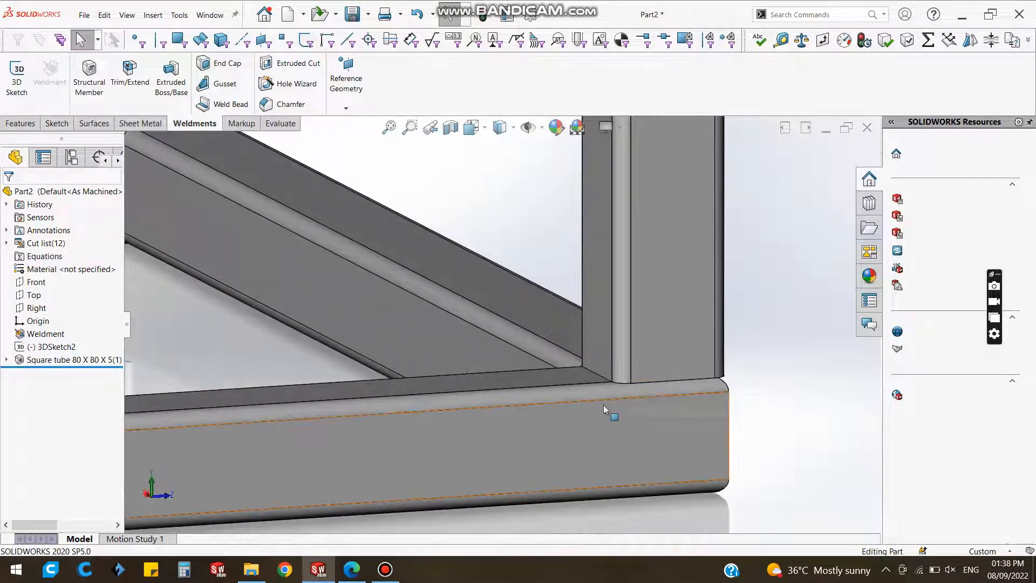
pyautogui.scroll(3, 604, 404)
pyautogui.scroll(3, 266, 224)
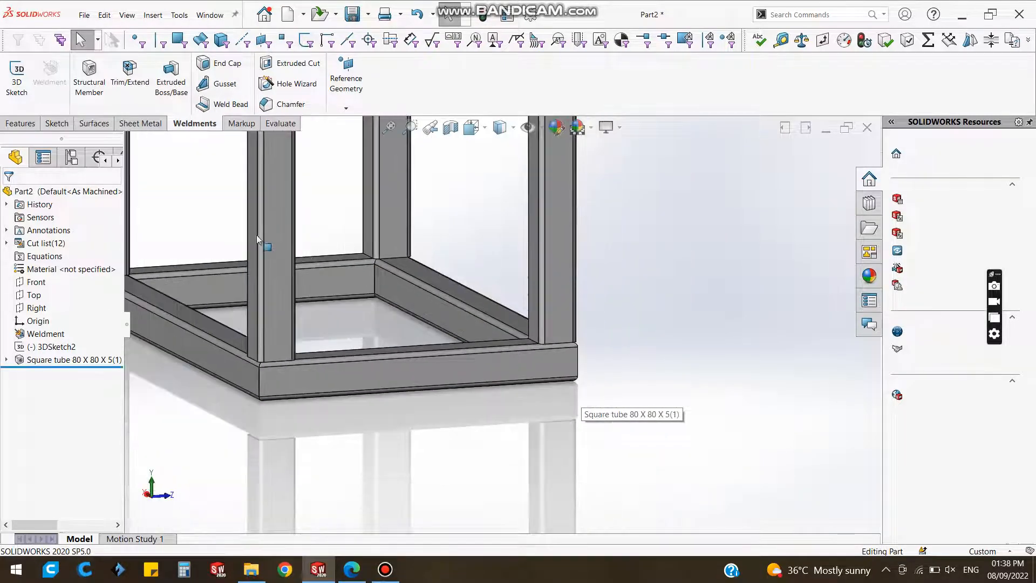
pyautogui.scroll(3, 215, 245)
pyautogui.scroll(-4, 322, 163)
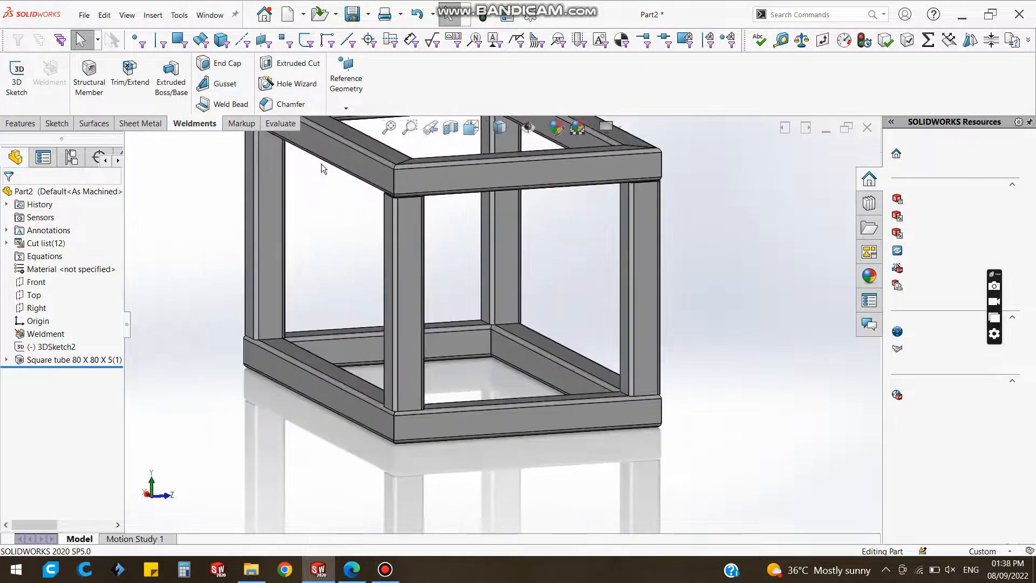
pyautogui.scroll(3, 318, 223)
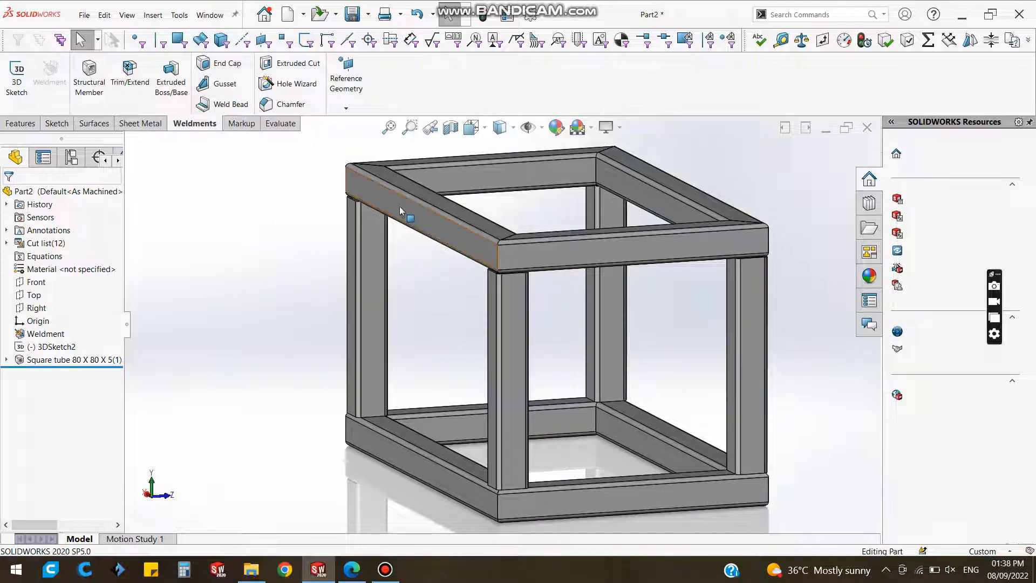
pyautogui.moveTo(400, 206)
pyautogui.mouseDown(button='middle')
pyautogui.moveTo(503, 221)
pyautogui.moveTo(380, 213)
pyautogui.mouseUp(button='middle')
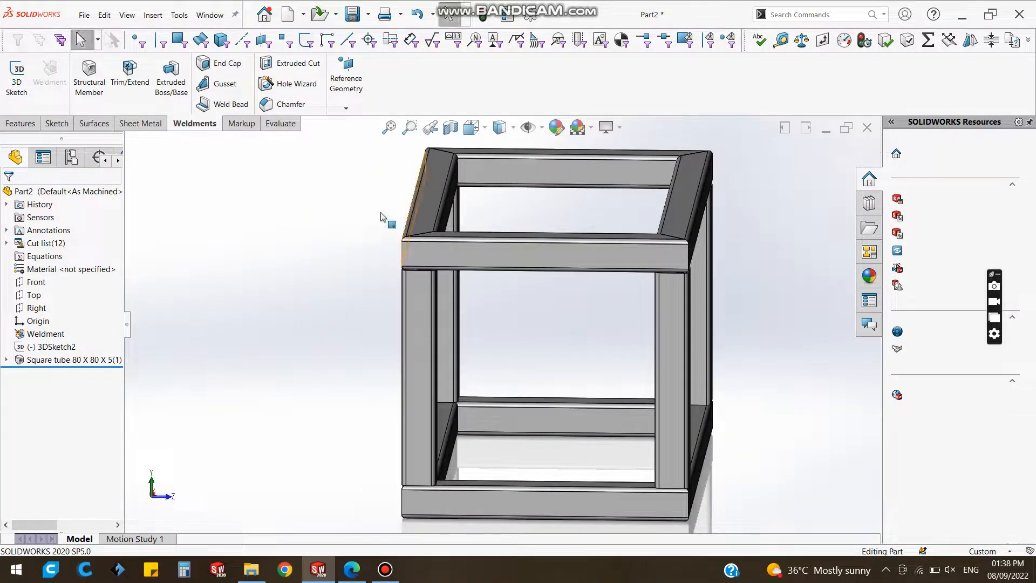
pyautogui.click(7, 360)
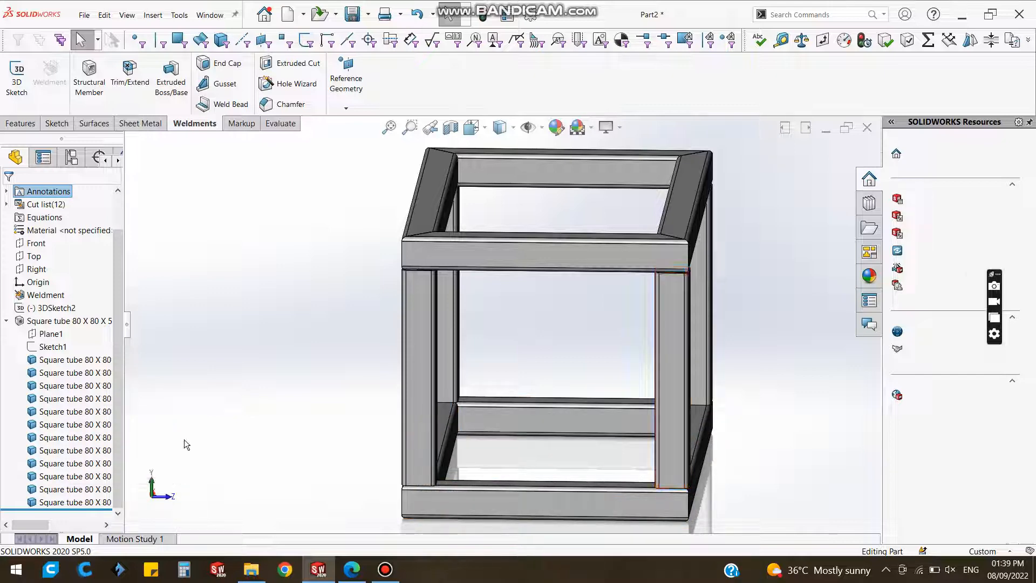
pyautogui.moveTo(410, 397); pyautogui.dragTo(280, 410, button='middle')
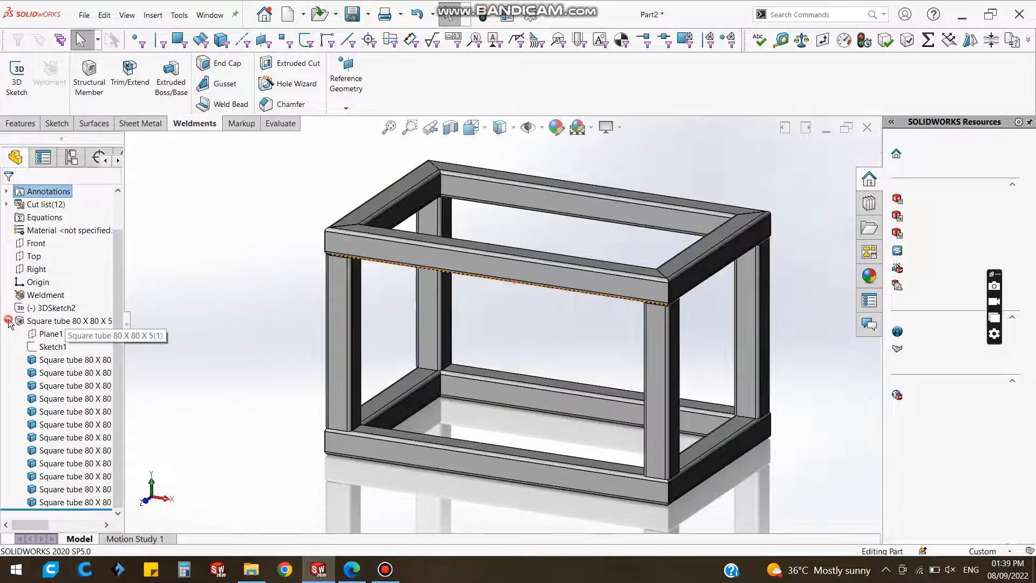
pyautogui.click(9, 321)
pyautogui.scroll(2, 524, 203)
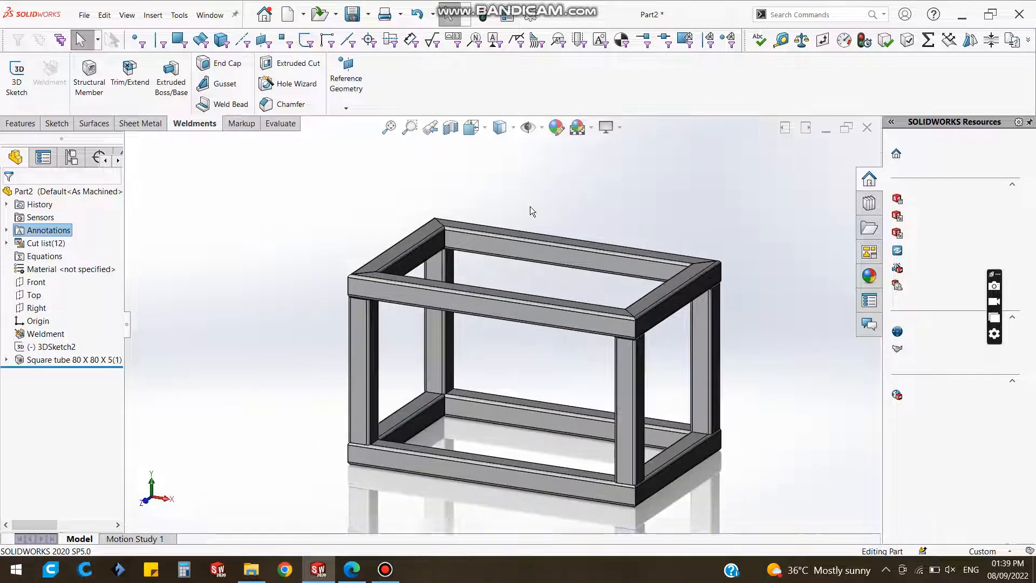
# Start a gusset at an upper corner between the vertical tube's inner face and the underside of the upper 1000 mm tube.
pyautogui.scroll(-3, 530, 206)
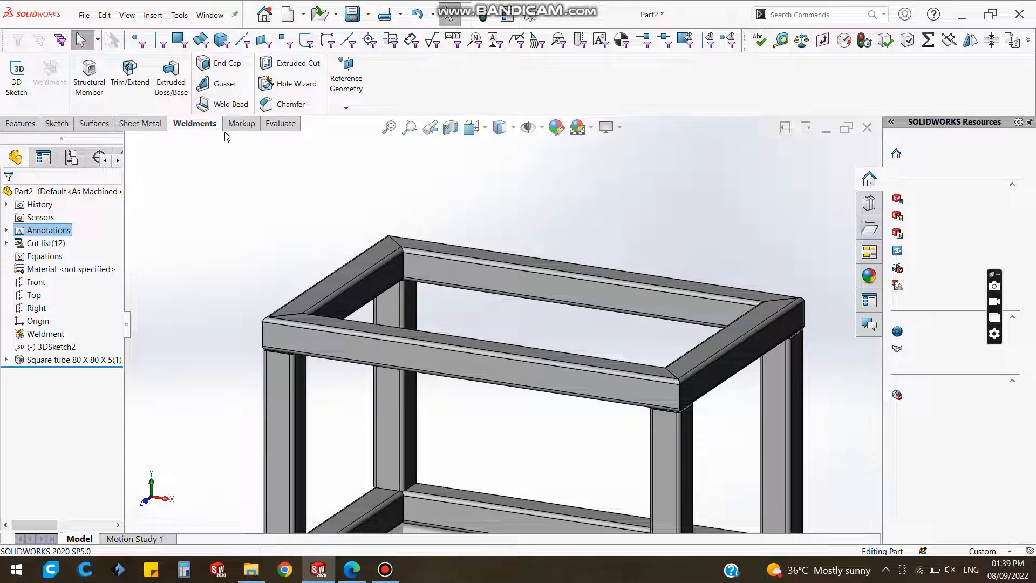
pyautogui.click(212, 86)
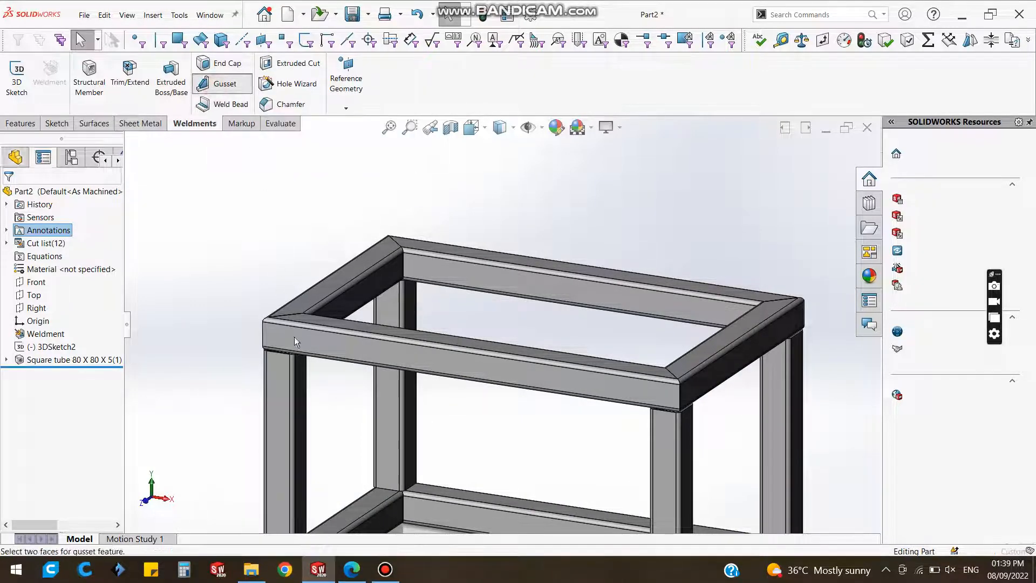
pyautogui.moveTo(330, 386); pyautogui.dragTo(312, 319, button='middle')
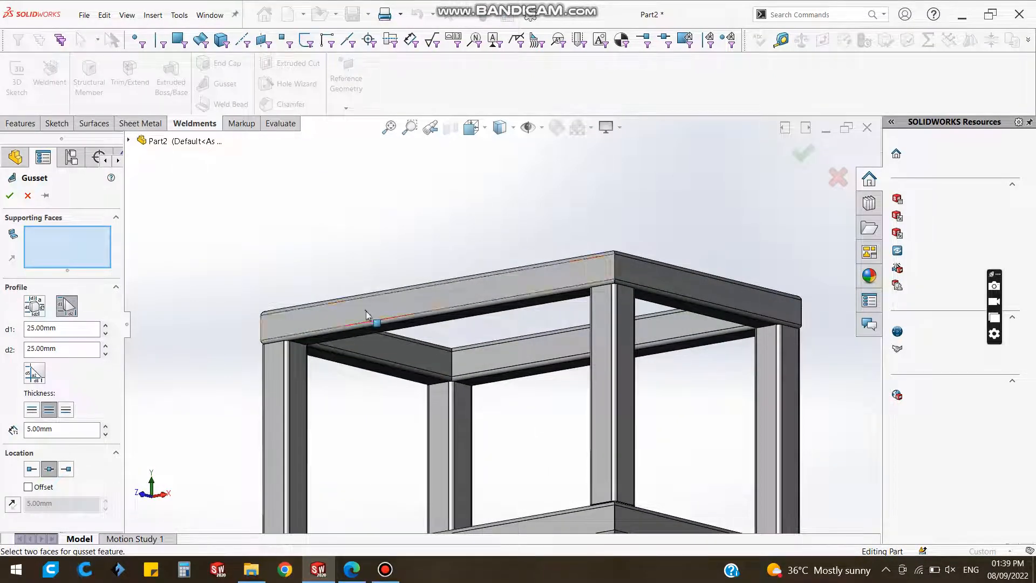
pyautogui.scroll(-6, 351, 302)
pyautogui.scroll(-2, 370, 366)
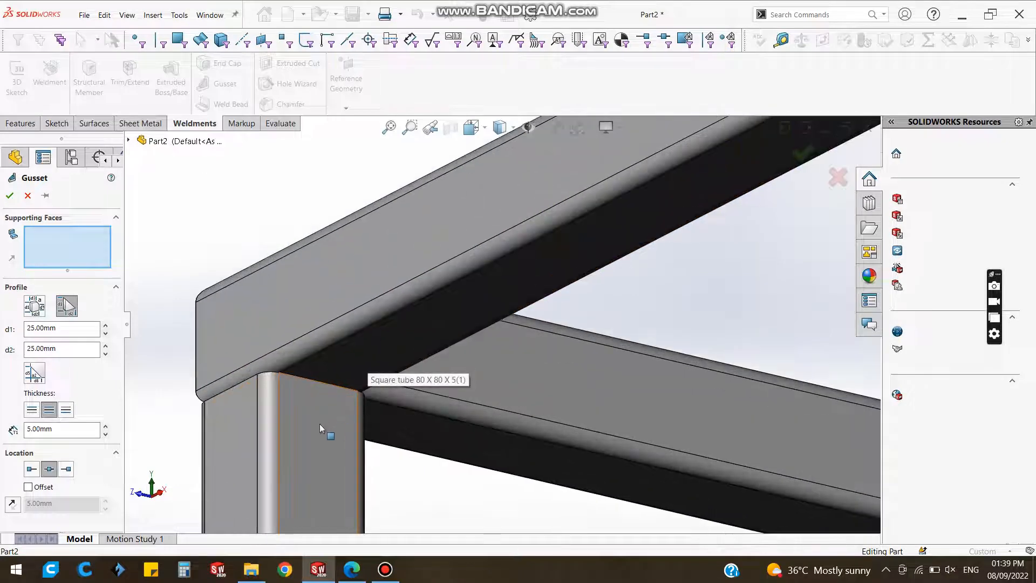
pyautogui.click(317, 429)
pyautogui.click(346, 368)
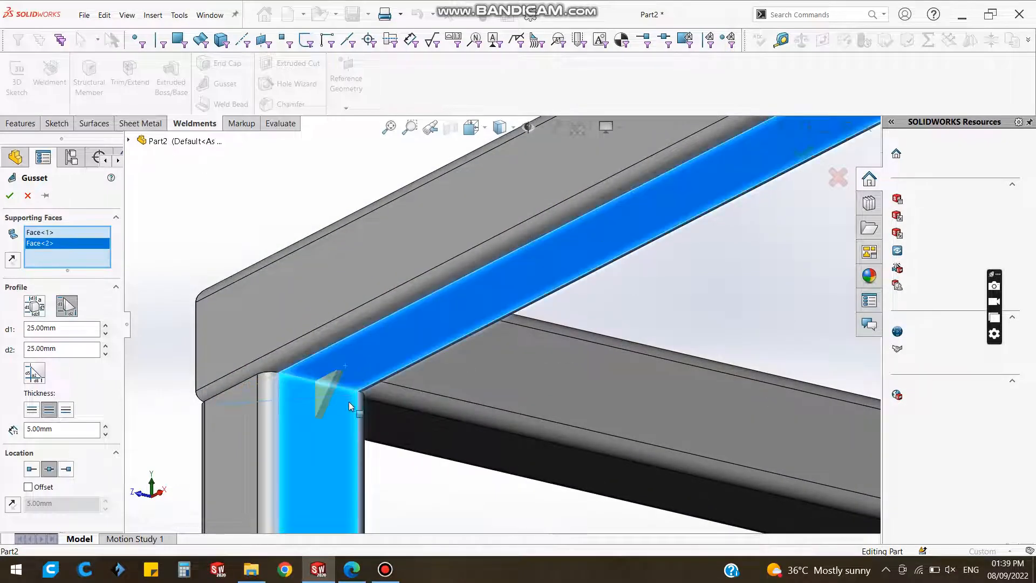
# Set both profile distances, d1 and d2, of the triangular gusset to 75 mm.
pyautogui.click(78, 331)
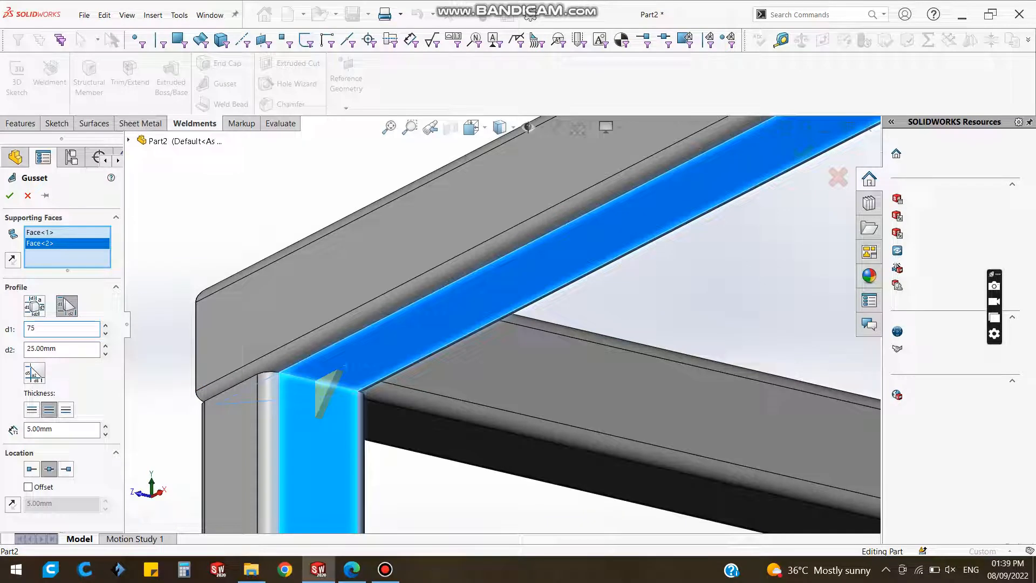
pyautogui.press('Tab')
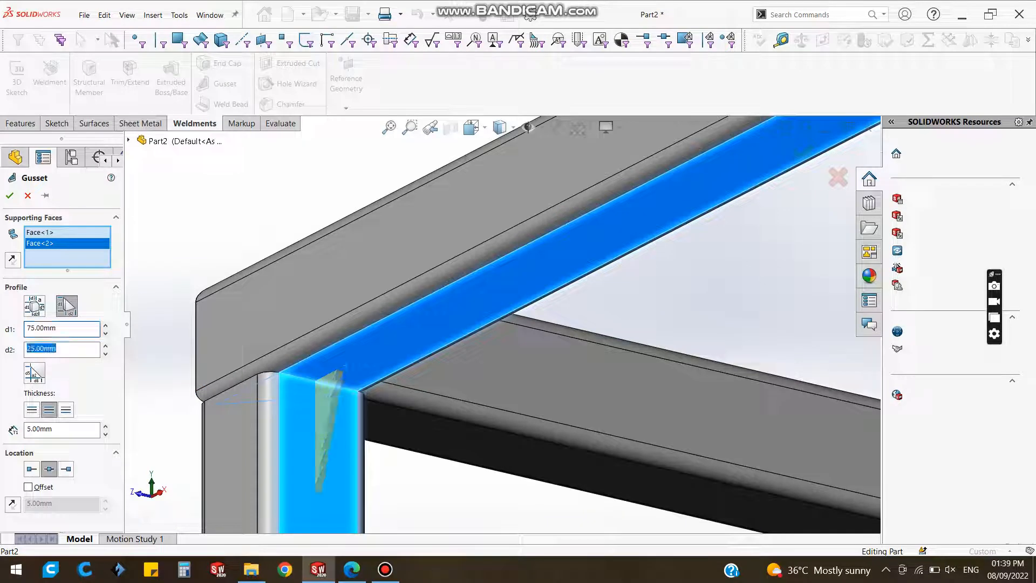
pyautogui.write('75')
pyautogui.press('Return')
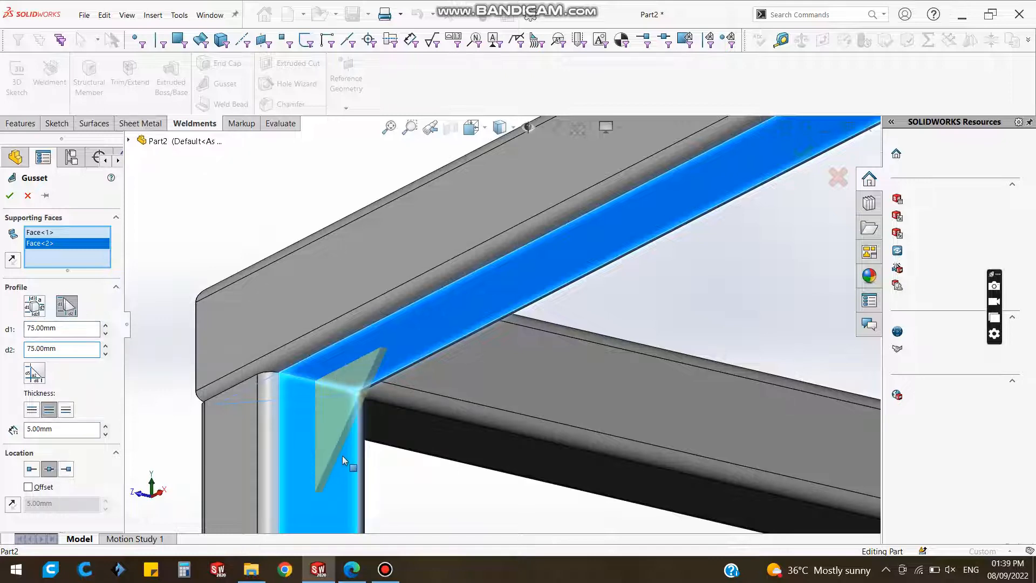
# Remove the vertical tube's face from the supporting faces, reselect it, and accept the gusset.
pyautogui.scroll(5, 386, 400)
pyautogui.moveTo(438, 410); pyautogui.dragTo(381, 444, button='middle')
pyautogui.scroll(-5, 482, 359)
pyautogui.scroll(-2, 481, 358)
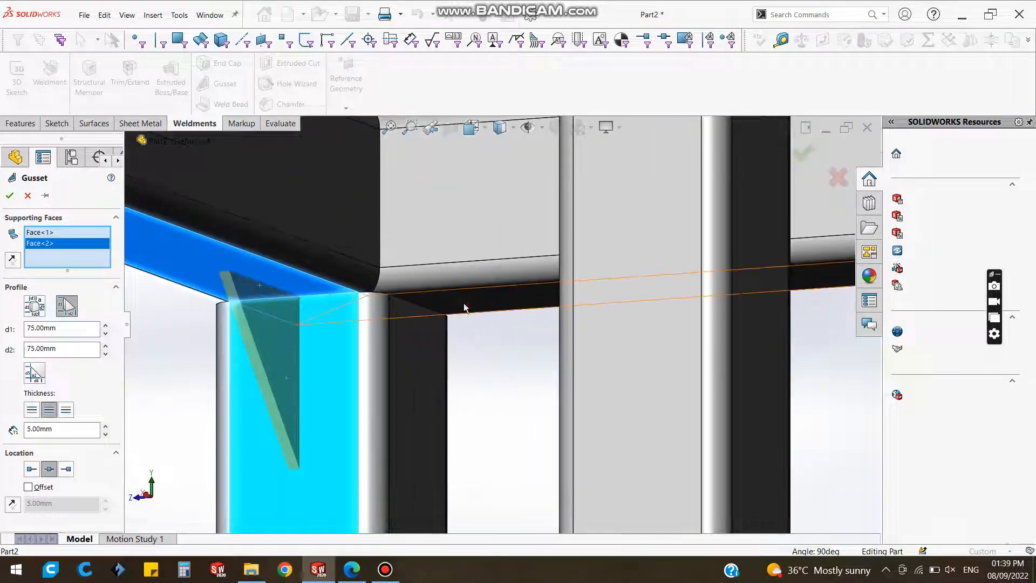
pyautogui.press('Delete')
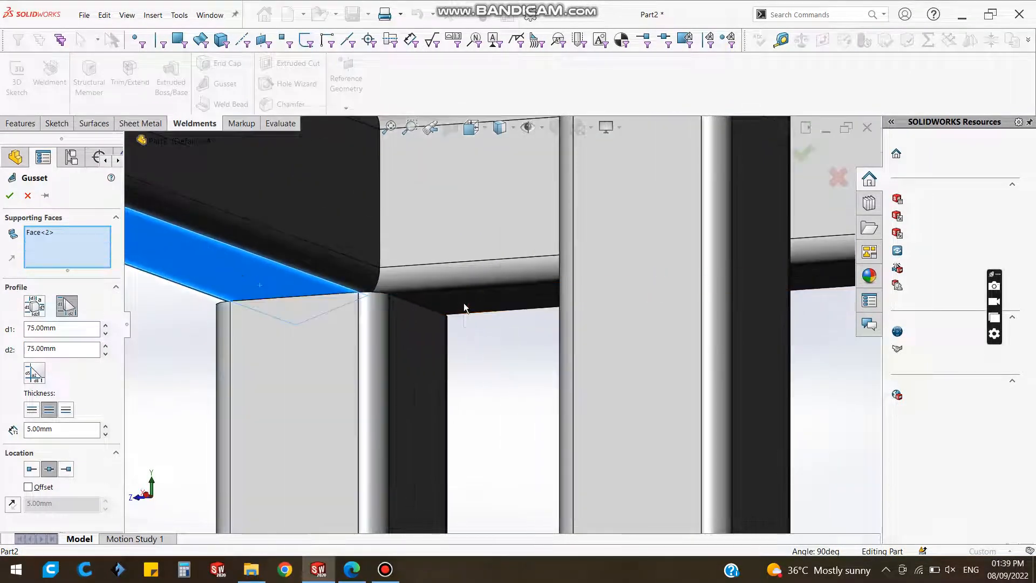
pyautogui.rightClick(51, 263)
pyautogui.click(64, 261)
pyautogui.click(278, 282)
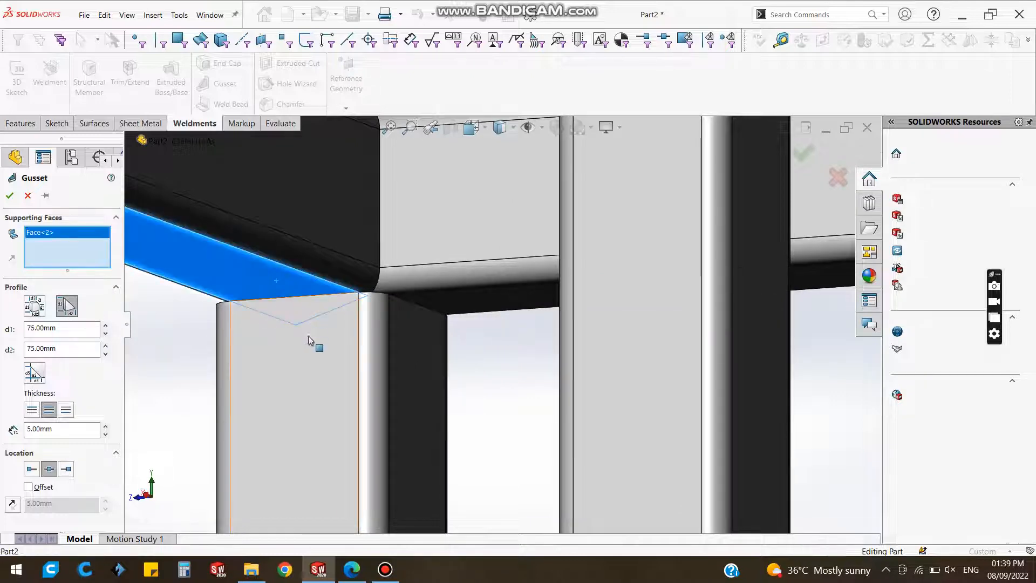
pyautogui.click(309, 337)
pyautogui.scroll(5, 358, 399)
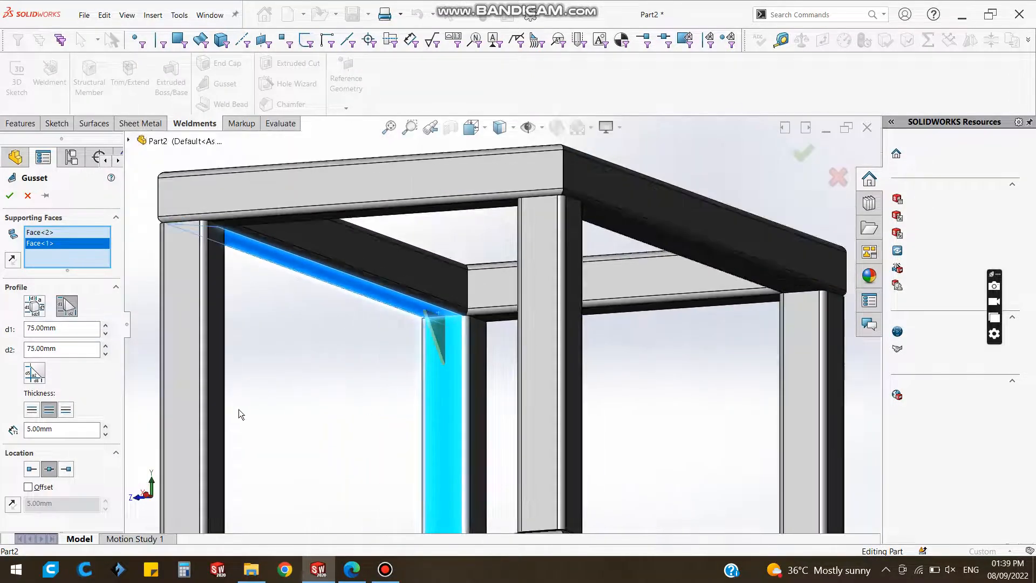
pyautogui.click(10, 197)
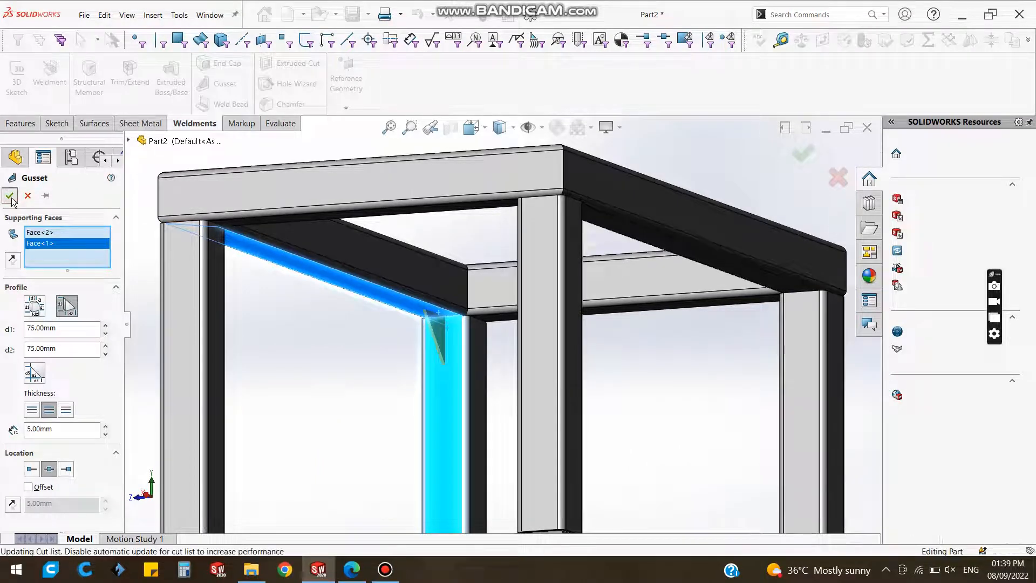
# Add a matching 75 × 75 mm gusset beneath the opposite end of the same upper 1000 mm tube.
pyautogui.moveTo(468, 381); pyautogui.dragTo(283, 234, button='middle')
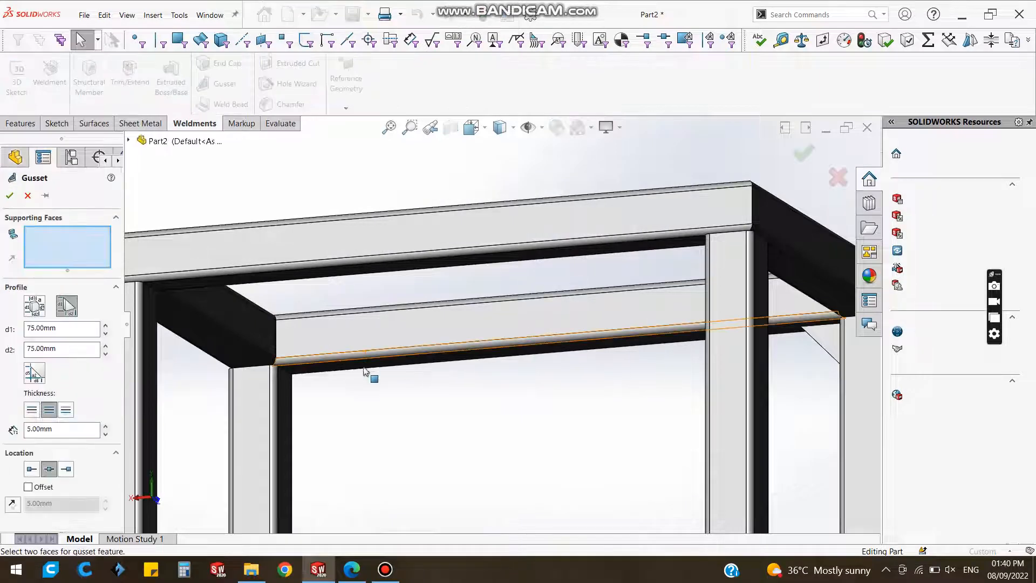
pyautogui.scroll(-6, 324, 367)
pyautogui.click(332, 328)
pyautogui.click(293, 390)
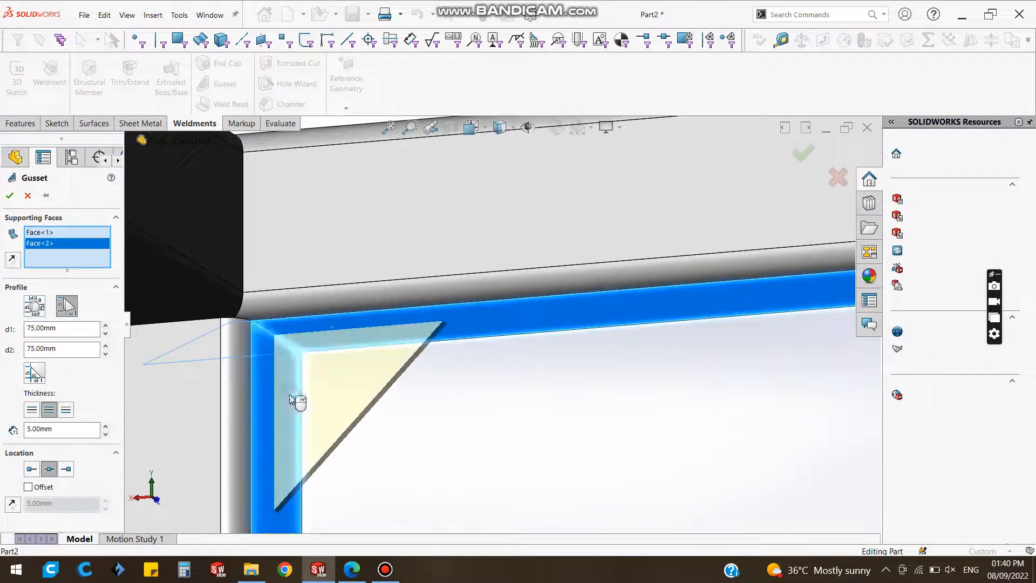
pyautogui.click(11, 197)
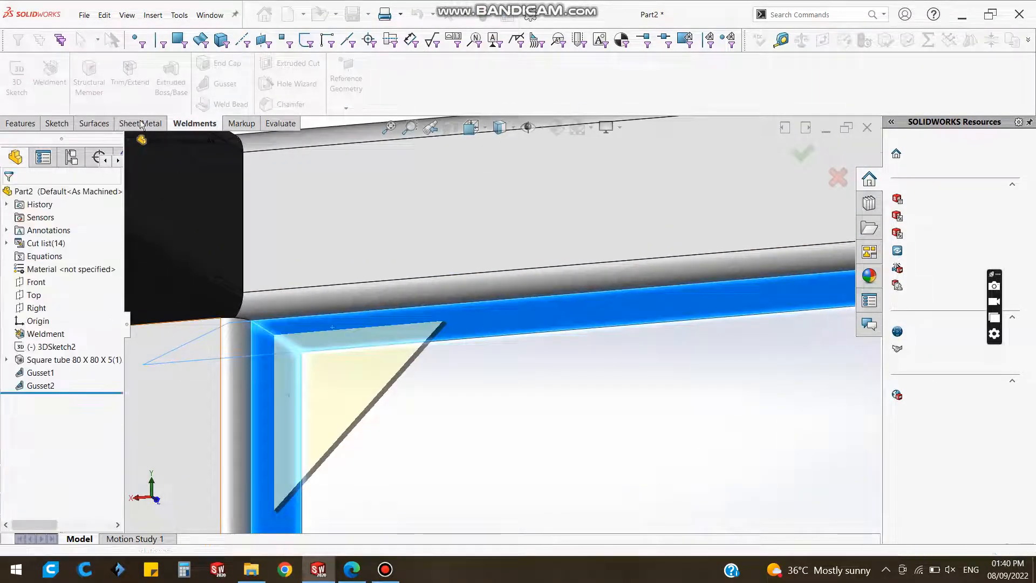
# Add a third 75 × 75 mm gusset between the other upper 1000 mm tube's underside and one of its vertical tubes.
pyautogui.click(216, 83)
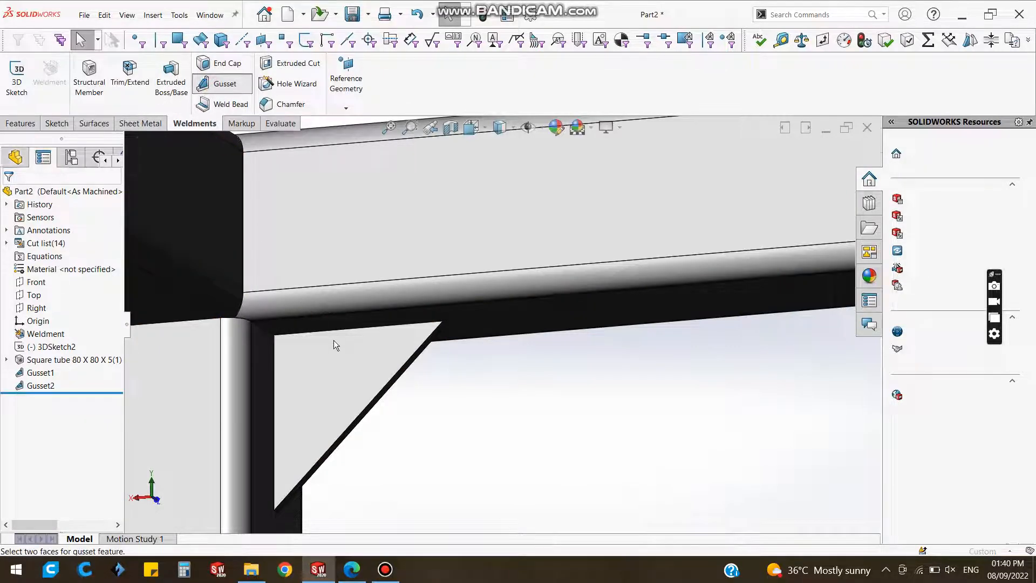
pyautogui.scroll(6, 376, 400)
pyautogui.moveTo(435, 399); pyautogui.dragTo(419, 360, button='middle')
pyautogui.click(418, 360)
pyautogui.click(424, 317)
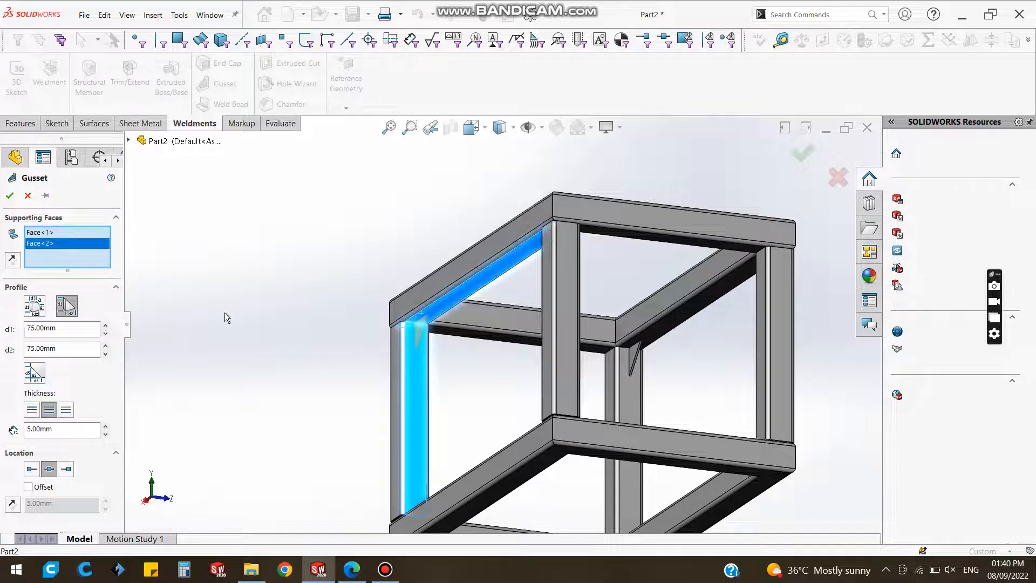
pyautogui.click(9, 195)
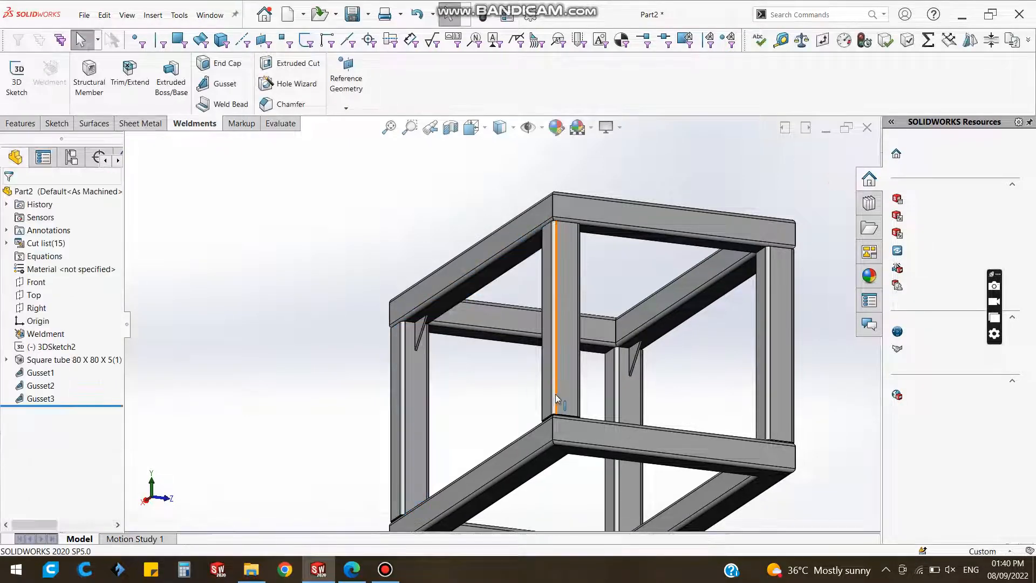
# Add a fourth 75 × 75 mm gusset at the remaining upper corner, beneath the opposite end of the second 1000 mm tube.
pyautogui.moveTo(539, 386); pyautogui.dragTo(663, 394, button='middle')
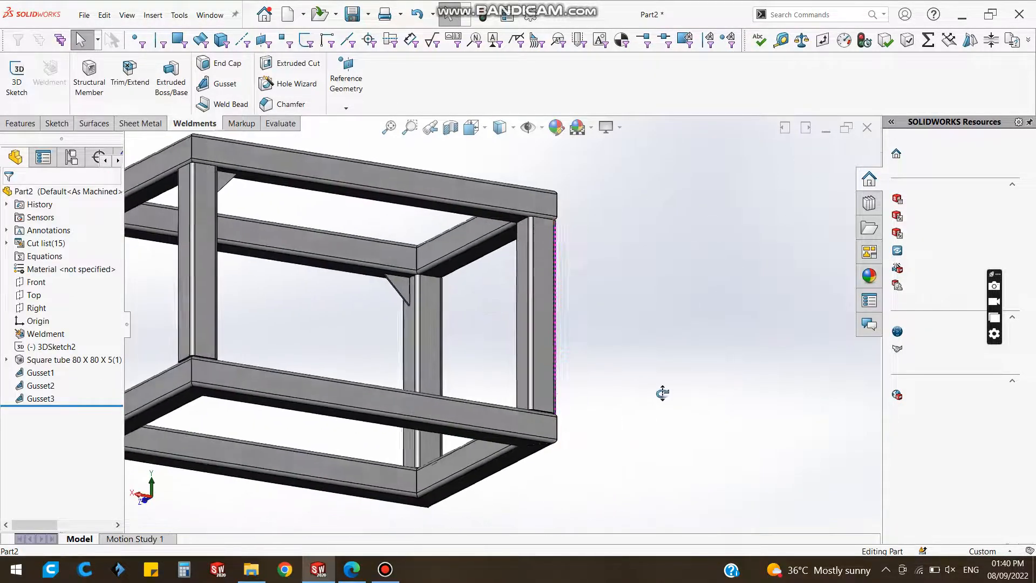
pyautogui.click(208, 85)
pyautogui.moveTo(495, 282)
pyautogui.mouseDown(button='middle')
pyautogui.moveTo(545, 266)
pyautogui.moveTo(479, 289)
pyautogui.mouseUp(button='middle')
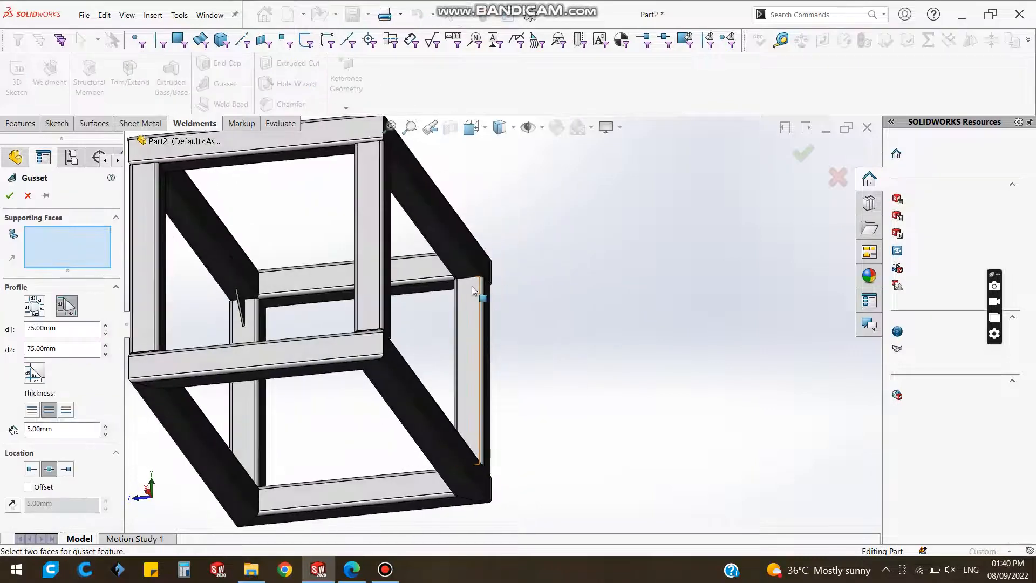
pyautogui.click(467, 280)
pyautogui.click(470, 273)
pyautogui.click(9, 196)
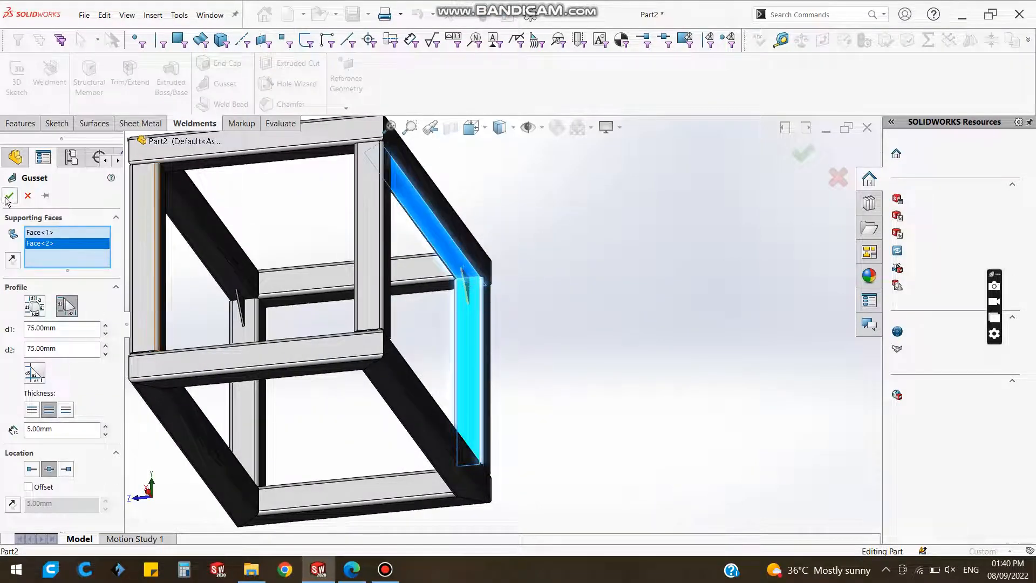
# Try toggling the RealView Graphics display setting.
pyautogui.click(619, 128)
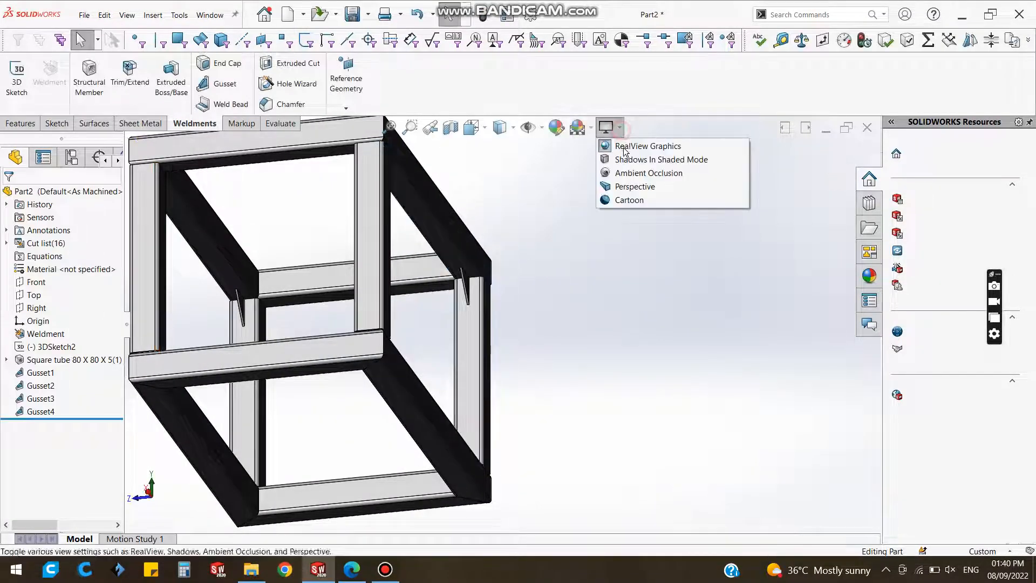
pyautogui.click(619, 128)
pyautogui.click(620, 127)
pyautogui.click(621, 146)
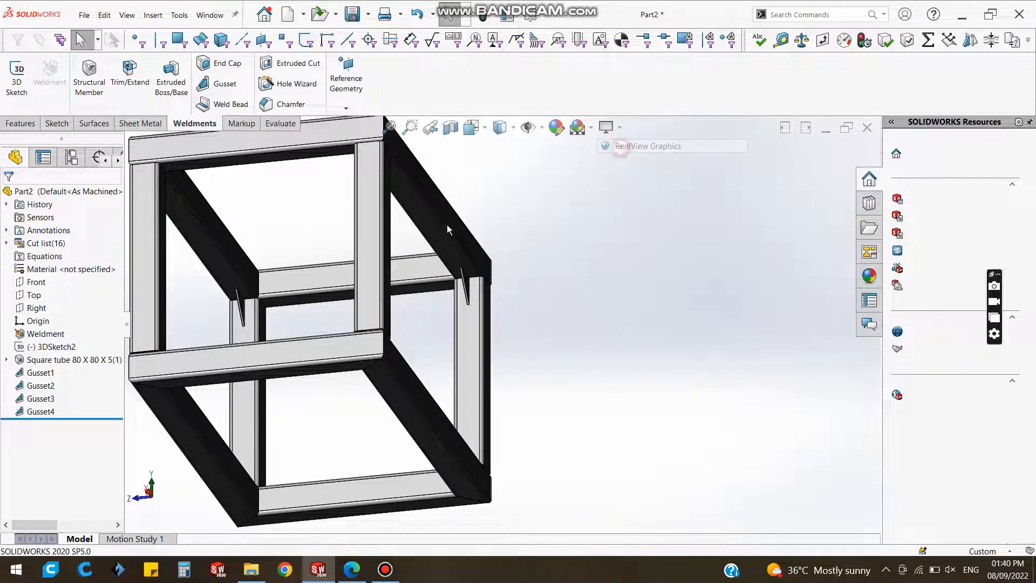
# Examine the whole frame and its gusseted upper corners, then look closely at one mitred top corner.
pyautogui.scroll(-5, 399, 336)
pyautogui.scroll(6, 398, 336)
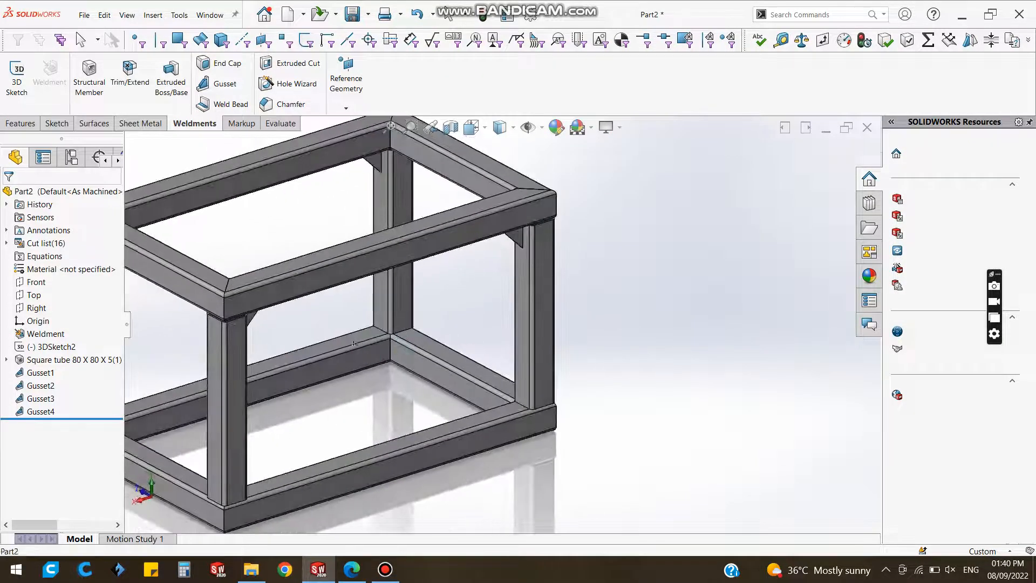
pyautogui.scroll(-2, 577, 298)
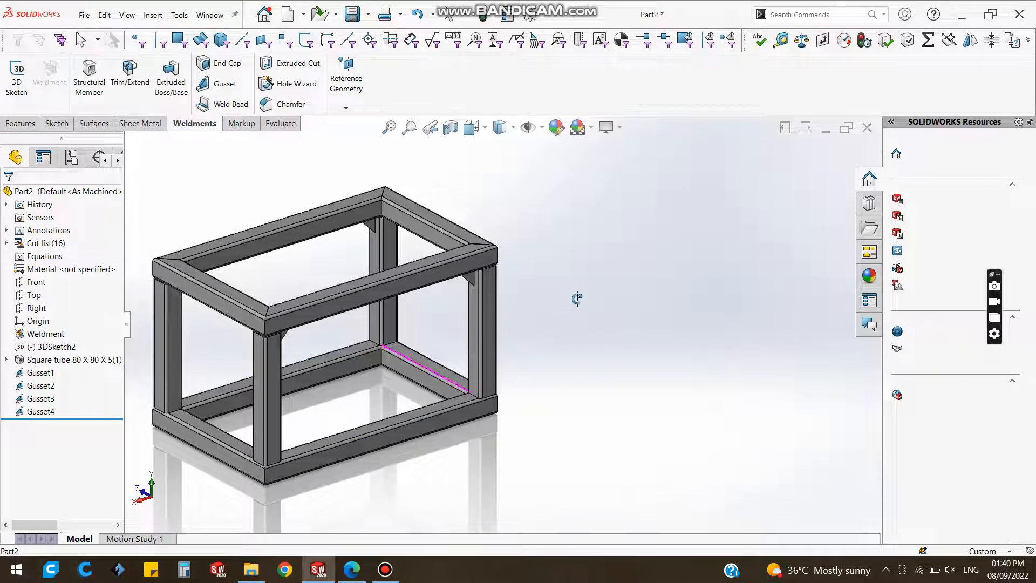
pyautogui.scroll(1, 577, 298)
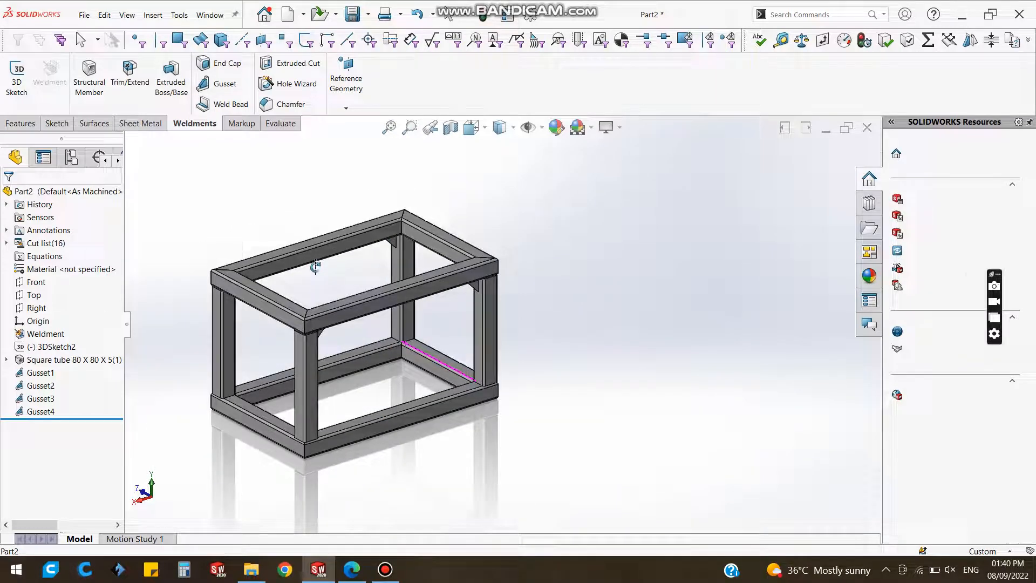
pyautogui.scroll(-2, 314, 267)
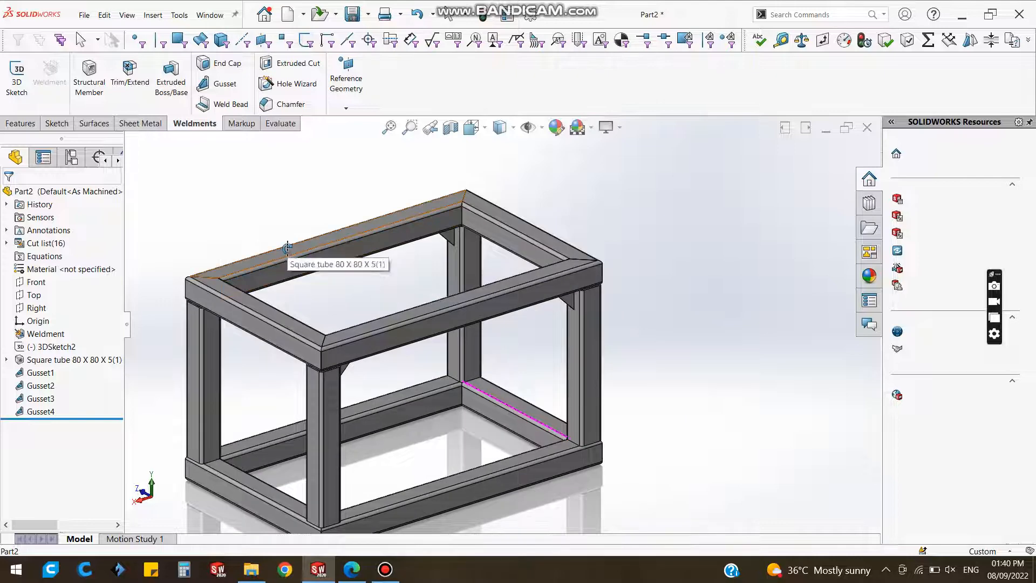
pyautogui.scroll(-2, 214, 181)
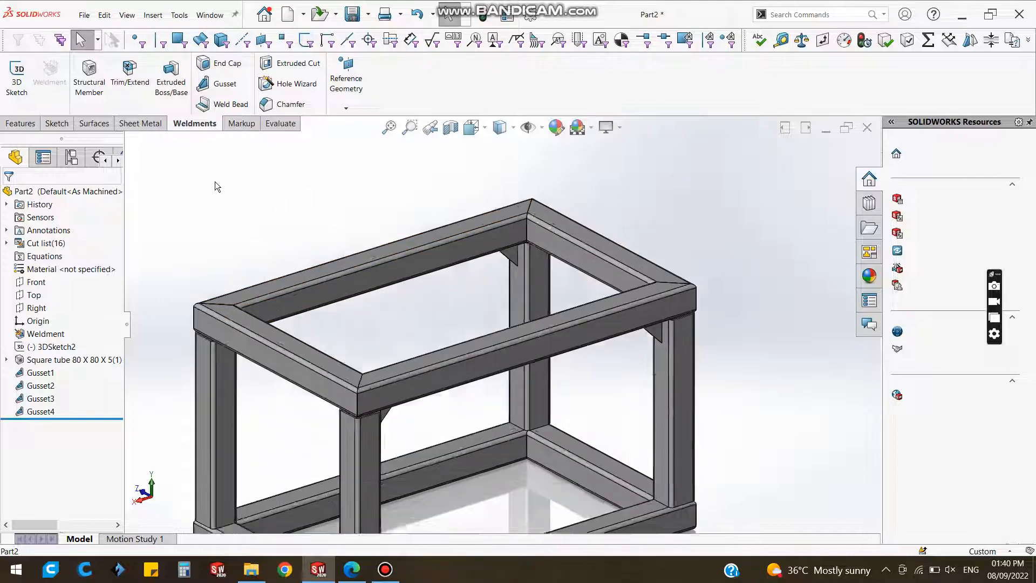
pyautogui.scroll(-1, 263, 272)
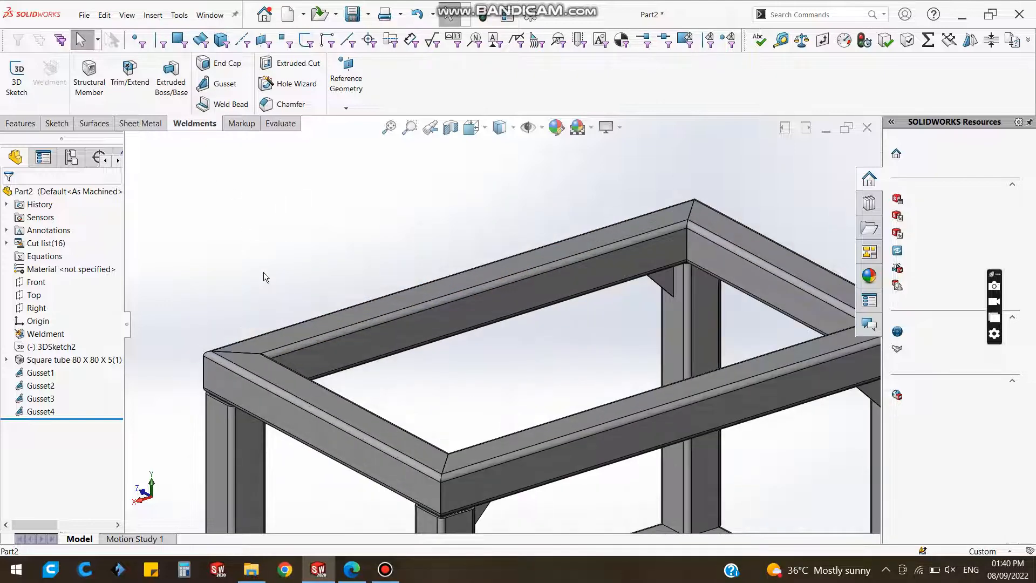
pyautogui.scroll(-1, 263, 272)
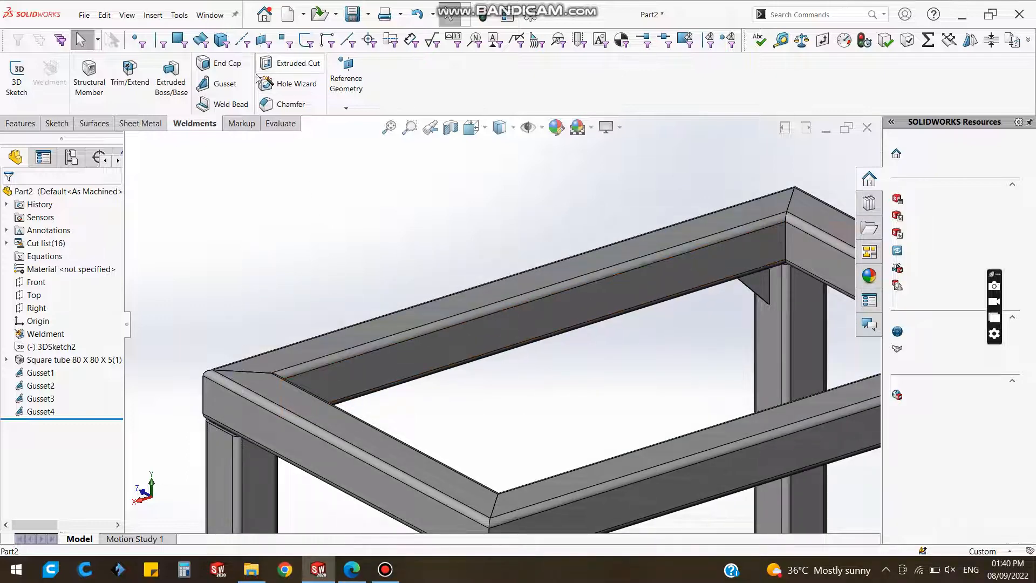
# Start a weld bead with a 5 mm path between the upper tube's underside and the vertical tube's face at a gusseted corner.
pyautogui.click(214, 106)
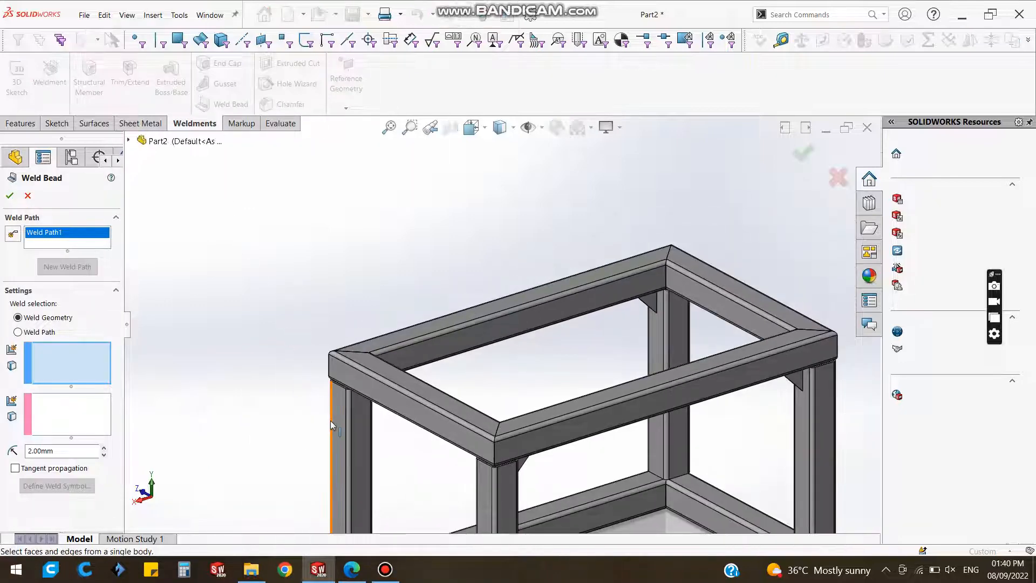
pyautogui.moveTo(330, 420); pyautogui.dragTo(385, 374, button='middle')
pyautogui.scroll(-6, 389, 375)
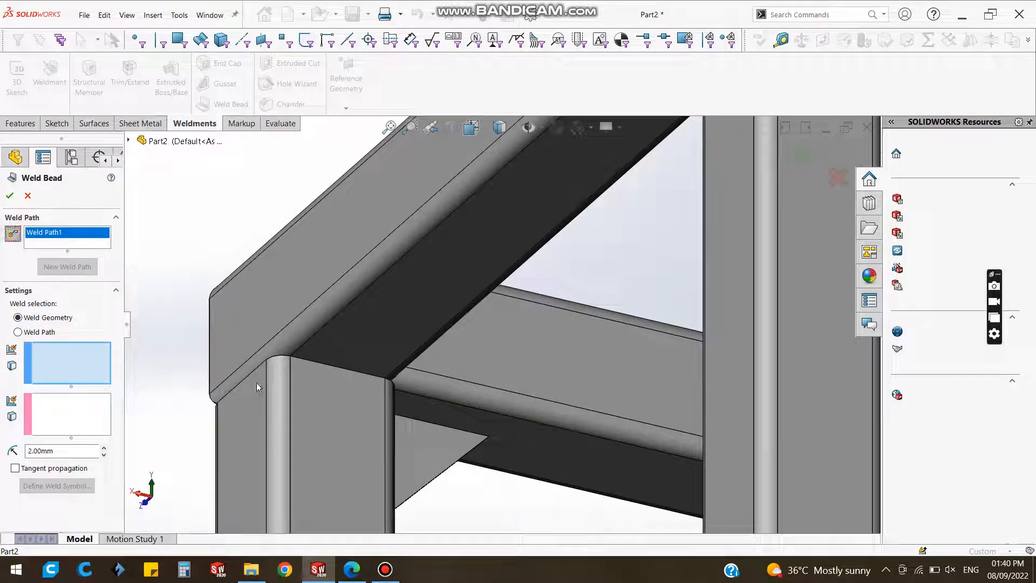
pyautogui.click(343, 353)
pyautogui.click(340, 382)
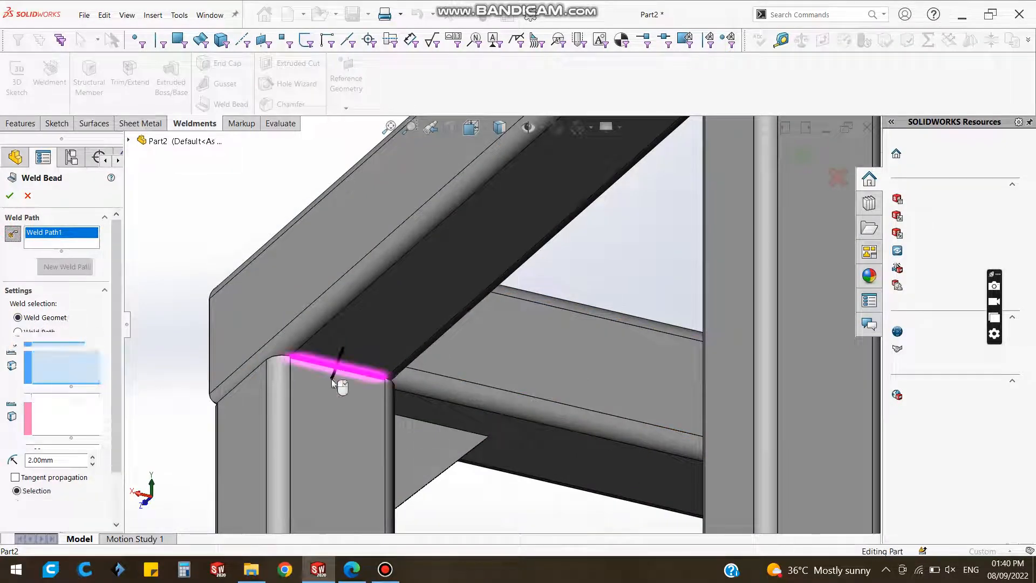
pyautogui.scroll(-8, 331, 379)
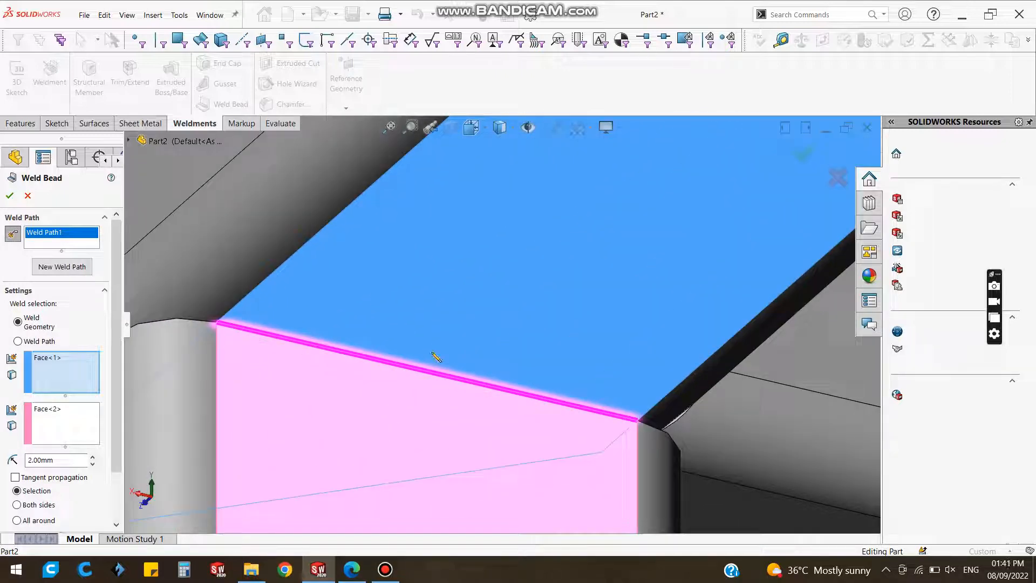
pyautogui.scroll(5, 486, 414)
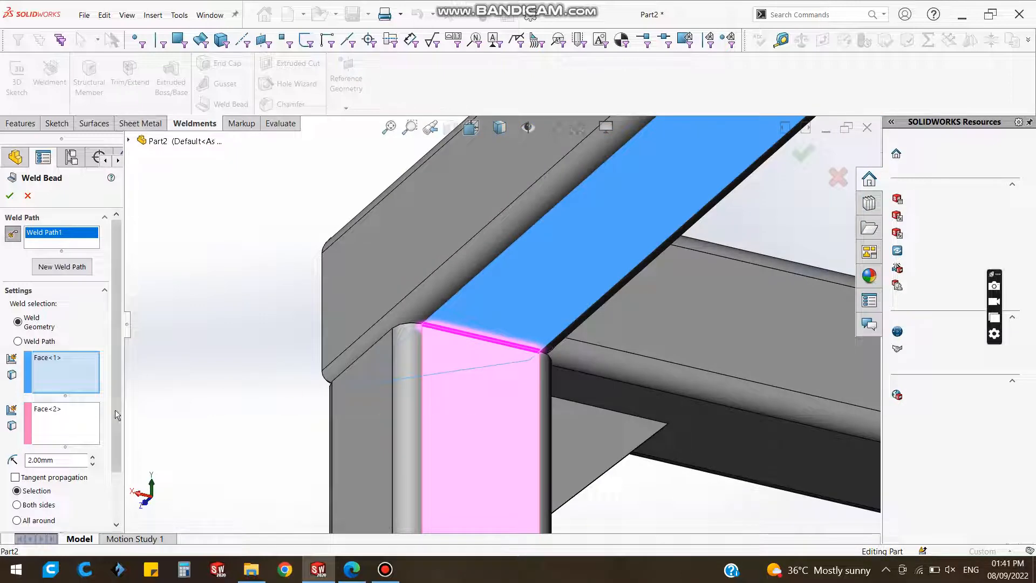
pyautogui.doubleClick(60, 460)
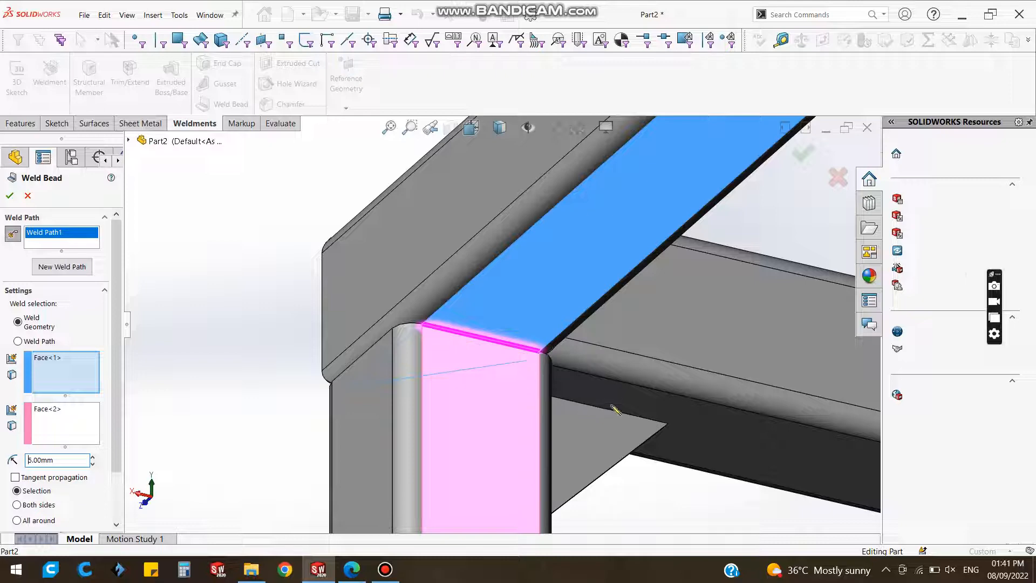
# Add a second 5 mm weld path where the gusset's upper edge meets the tube and create both beads.
pyautogui.moveTo(611, 404); pyautogui.dragTo(616, 420)
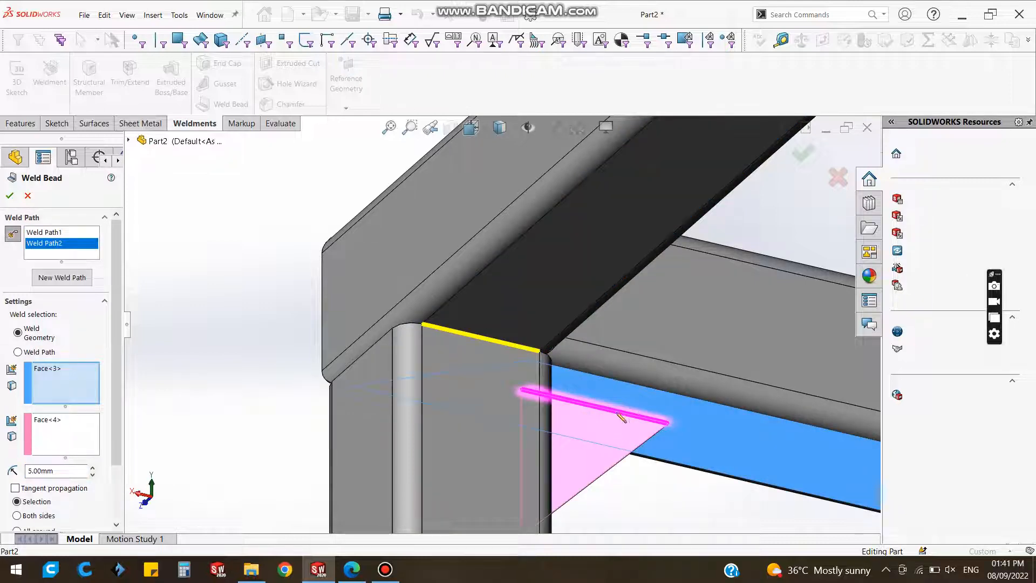
pyautogui.scroll(-3, 621, 416)
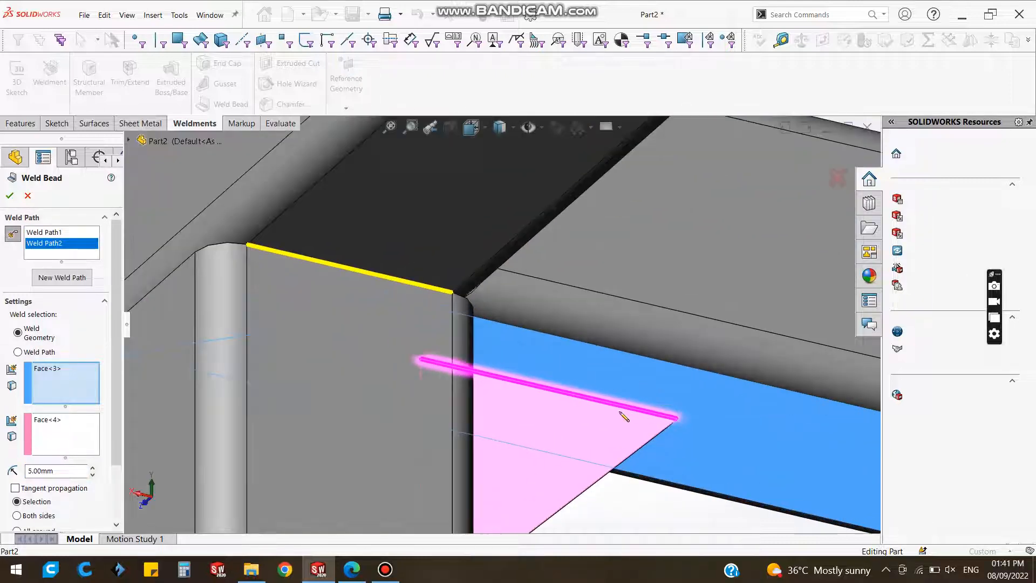
pyautogui.click(10, 196)
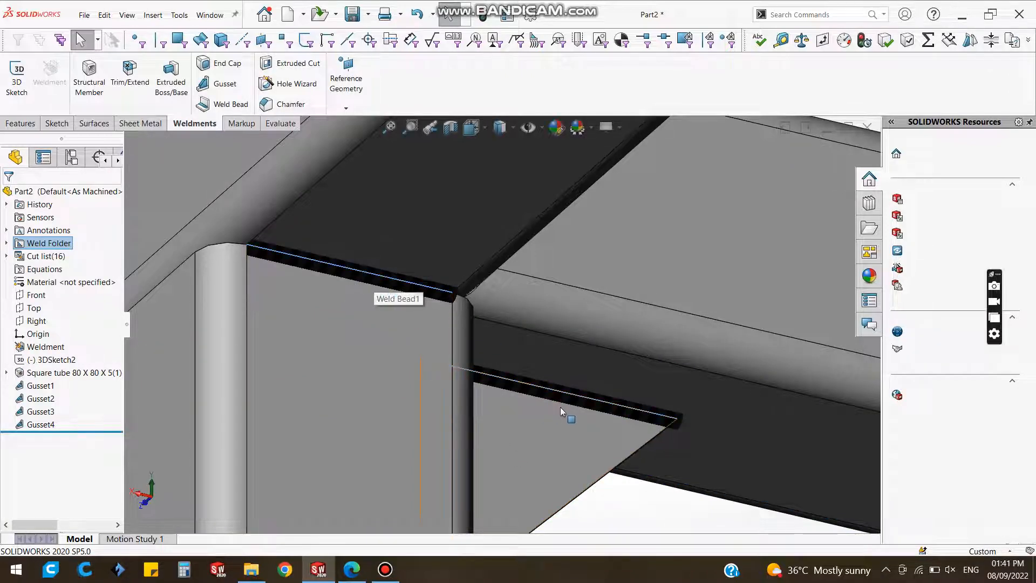
# Examine the gusset's weld bead and the weld symbols around the upper corner, then look over the whole frame.
pyautogui.click(597, 416)
pyautogui.moveTo(599, 435); pyautogui.dragTo(476, 456, button='middle')
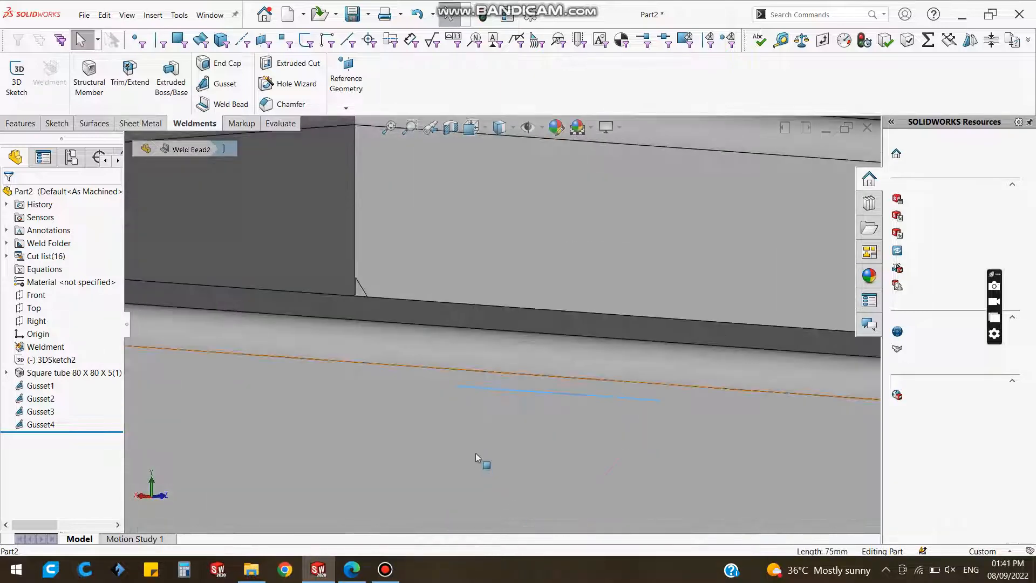
pyautogui.scroll(3, 463, 348)
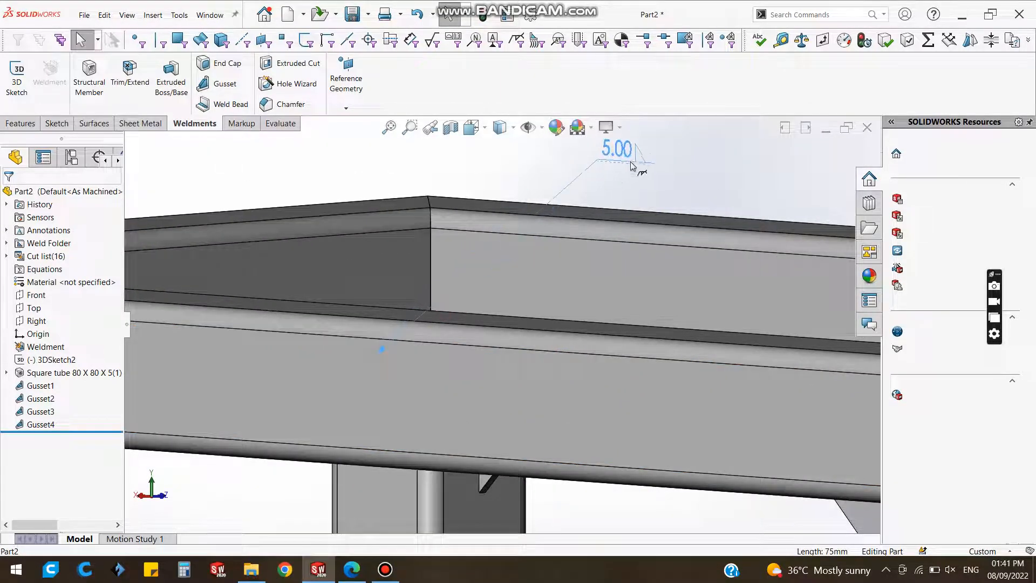
pyautogui.scroll(3, 515, 396)
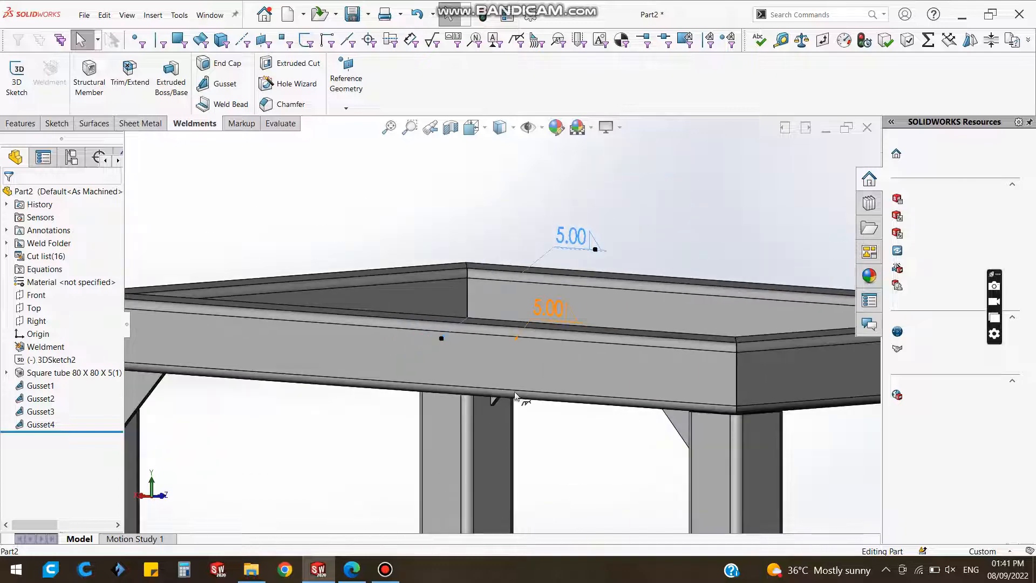
pyautogui.moveTo(515, 396); pyautogui.dragTo(534, 425, button='middle')
pyautogui.scroll(2, 368, 263)
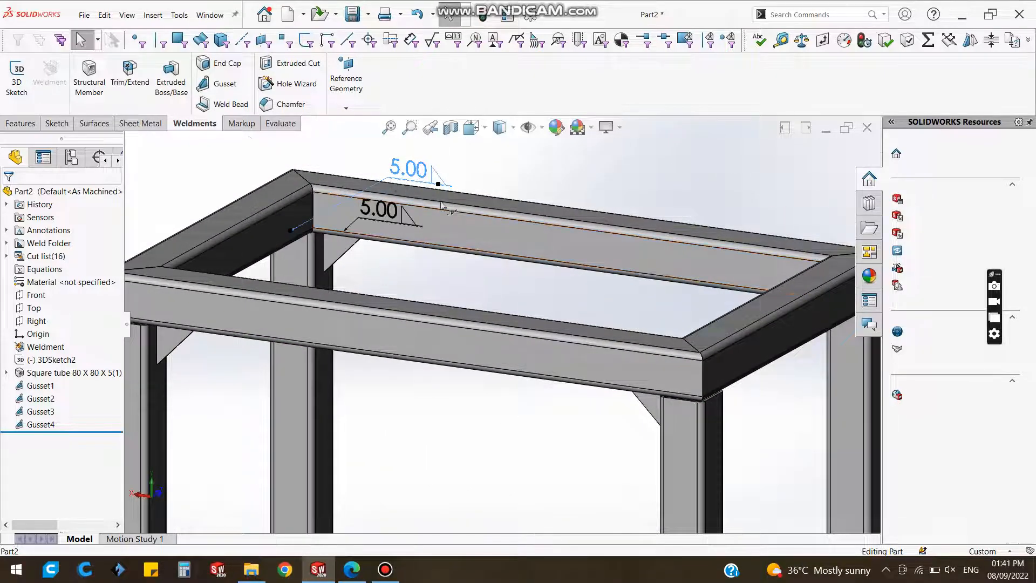
pyautogui.scroll(3, 462, 327)
pyautogui.moveTo(458, 428); pyautogui.dragTo(529, 439, button='middle')
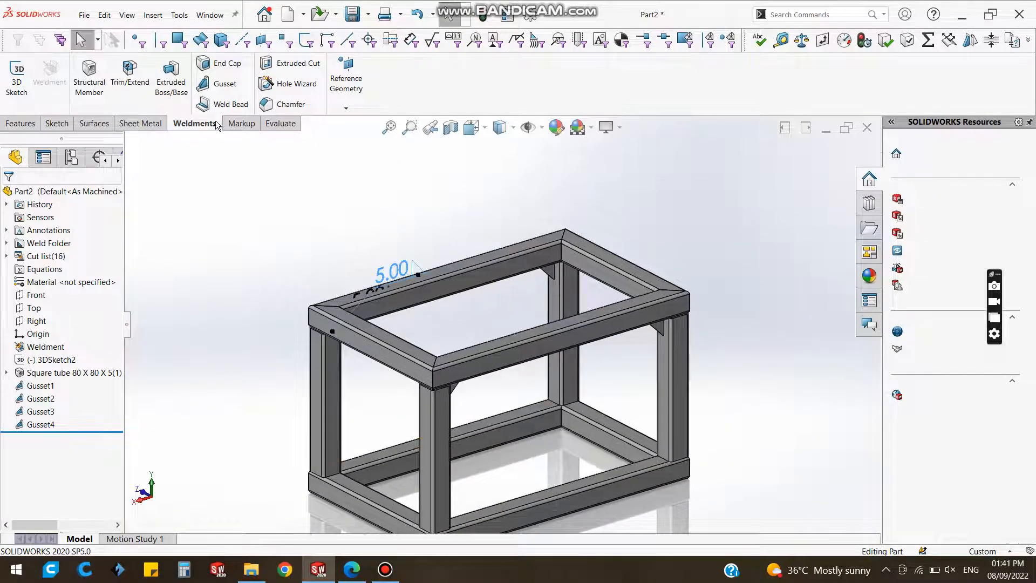
# Show the whole frame in the isometric orientation.
pyautogui.click(19, 123)
pyautogui.click(60, 125)
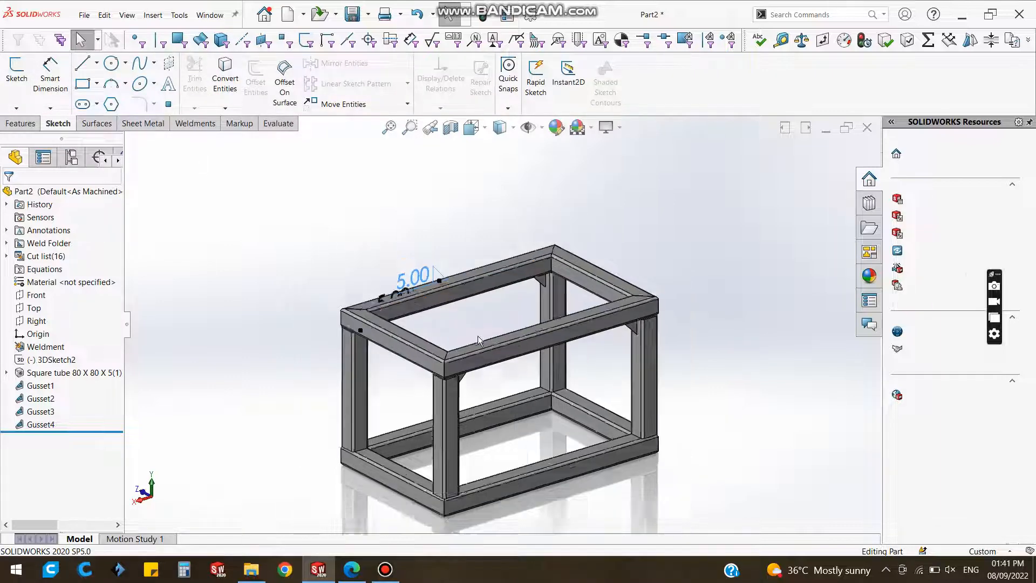
pyautogui.scroll(3, 478, 335)
pyautogui.press('space')
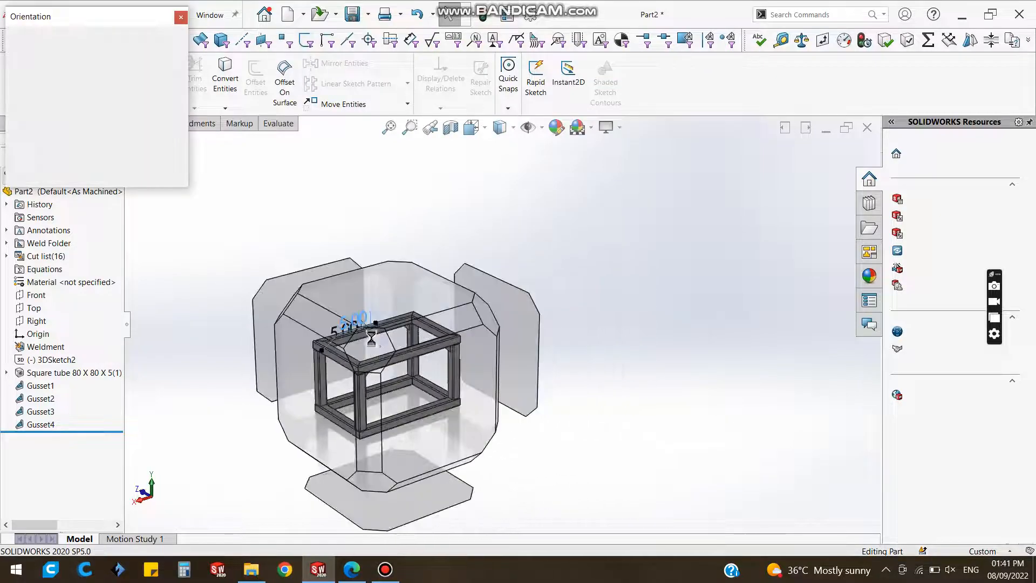
pyautogui.click(367, 347)
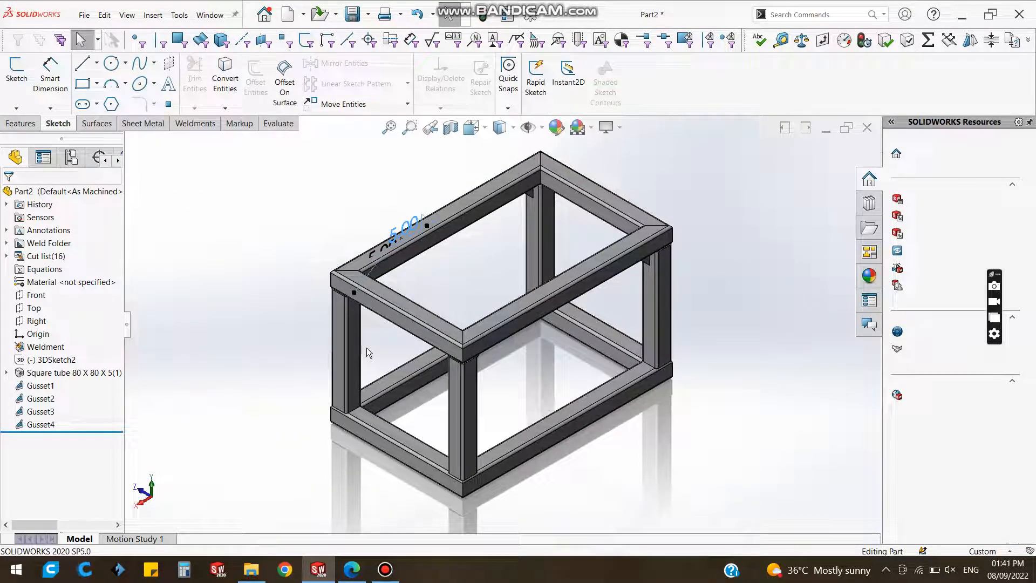
pyautogui.click(386, 570)
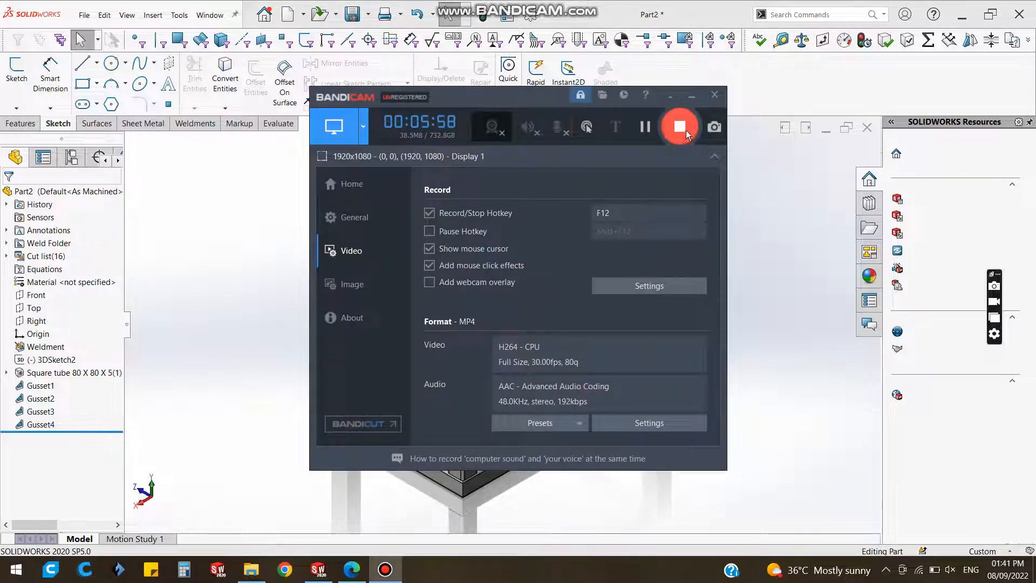